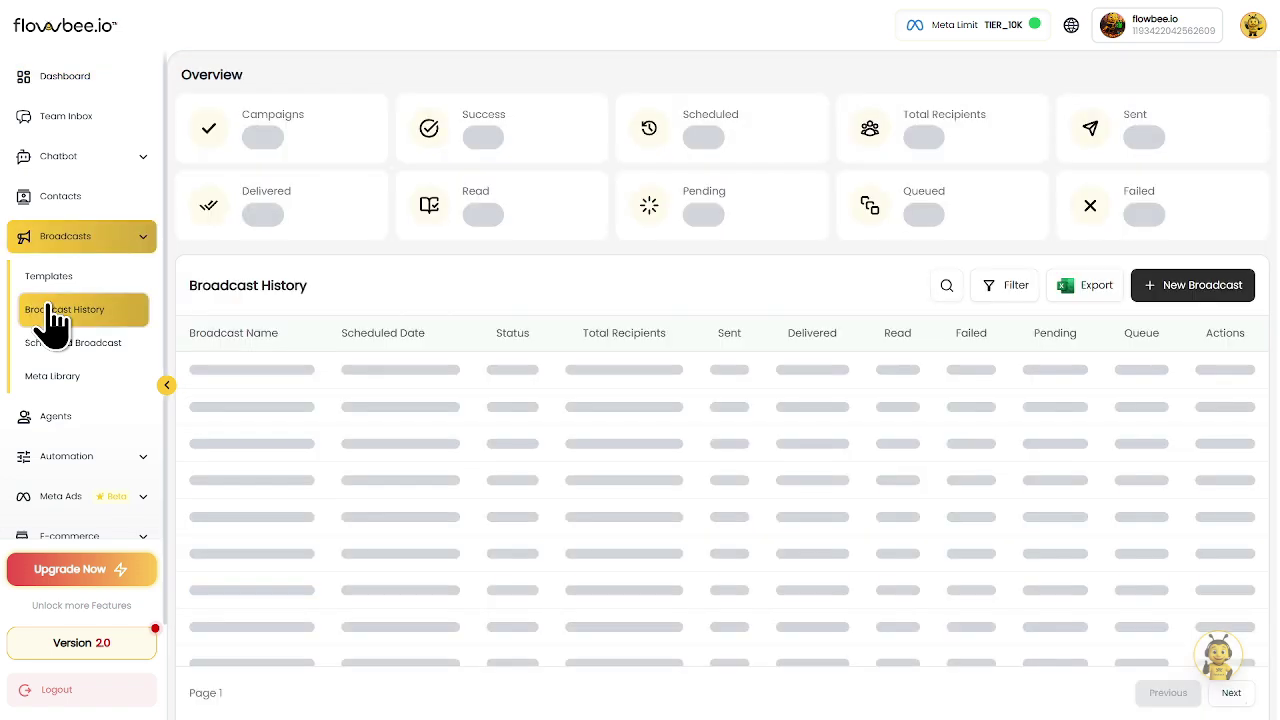
Collapse the side navigation and examine the overview statistics and the entries in the broadcast history.
{"action": "left_click", "coordinate": [166, 386]}
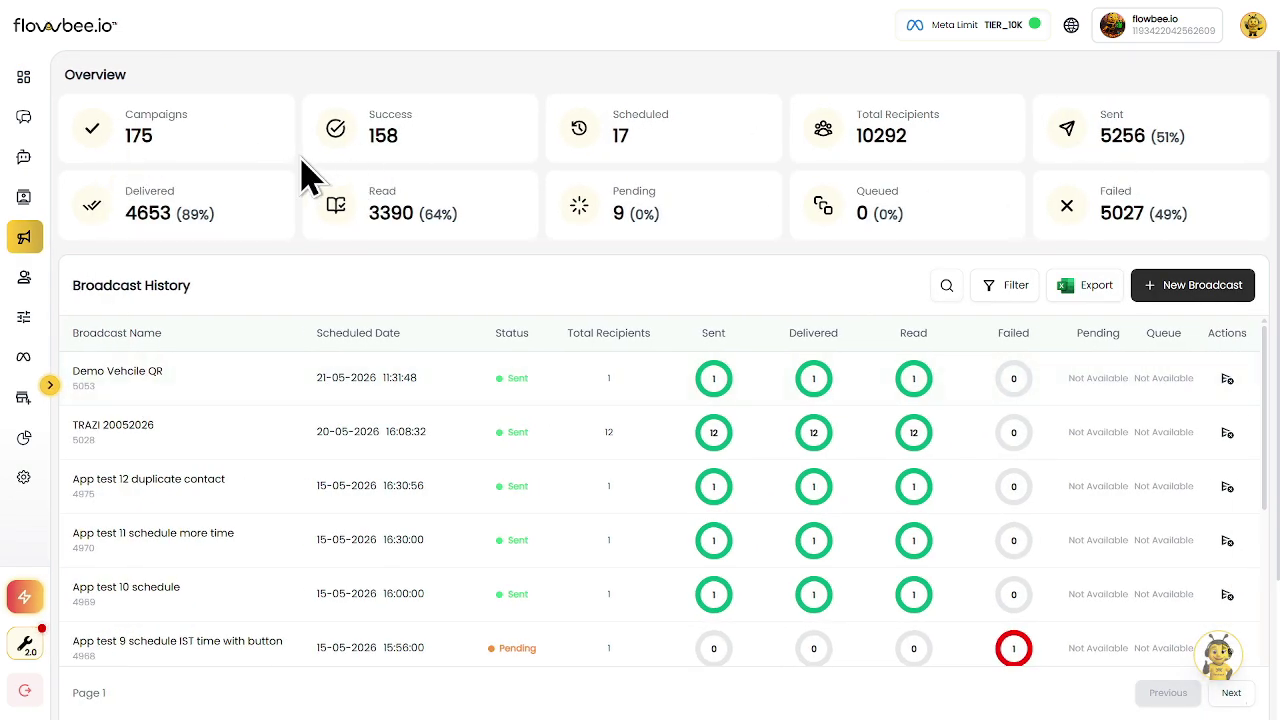
{"action": "left_click_drag", "start_coordinate": [85, 118], "coordinate": [1163, 214]}
{"action": "left_click", "coordinate": [1020, 220]}
{"action": "scroll", "coordinate": [603, 440], "scroll_direction": "down", "scroll_amount": 3}
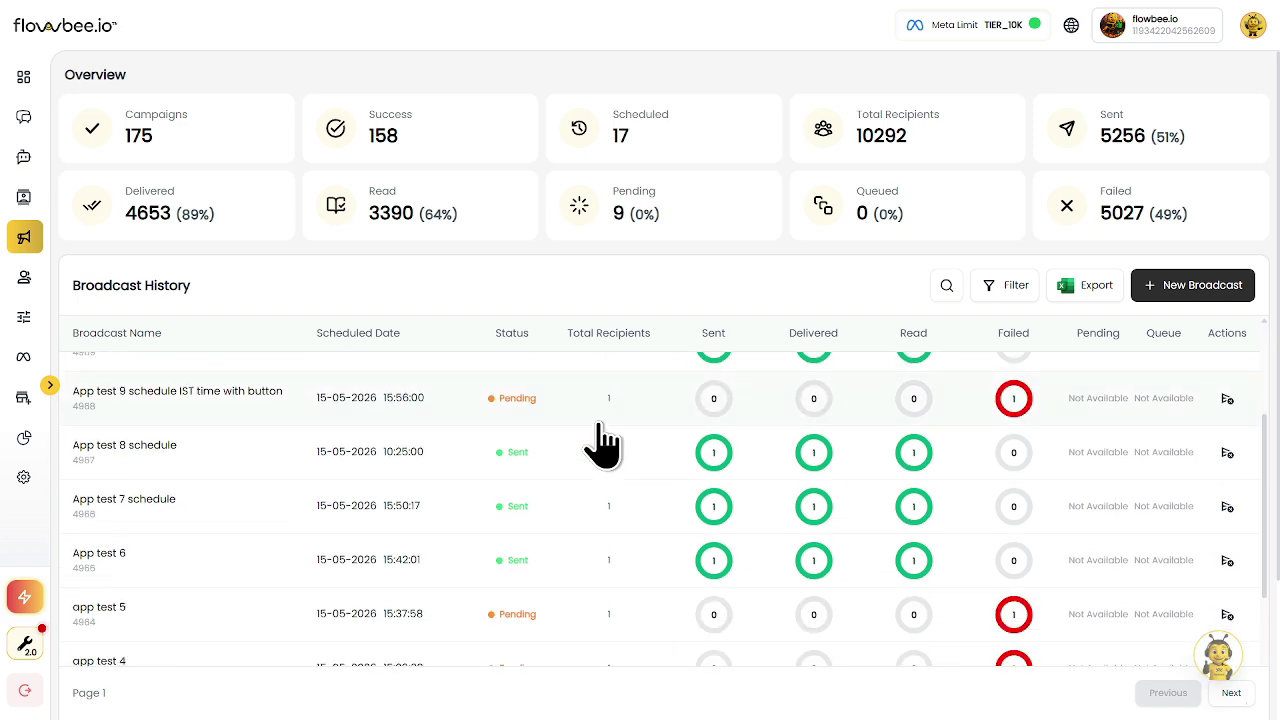
{"action": "scroll", "coordinate": [603, 440], "scroll_direction": "up", "scroll_amount": 3}
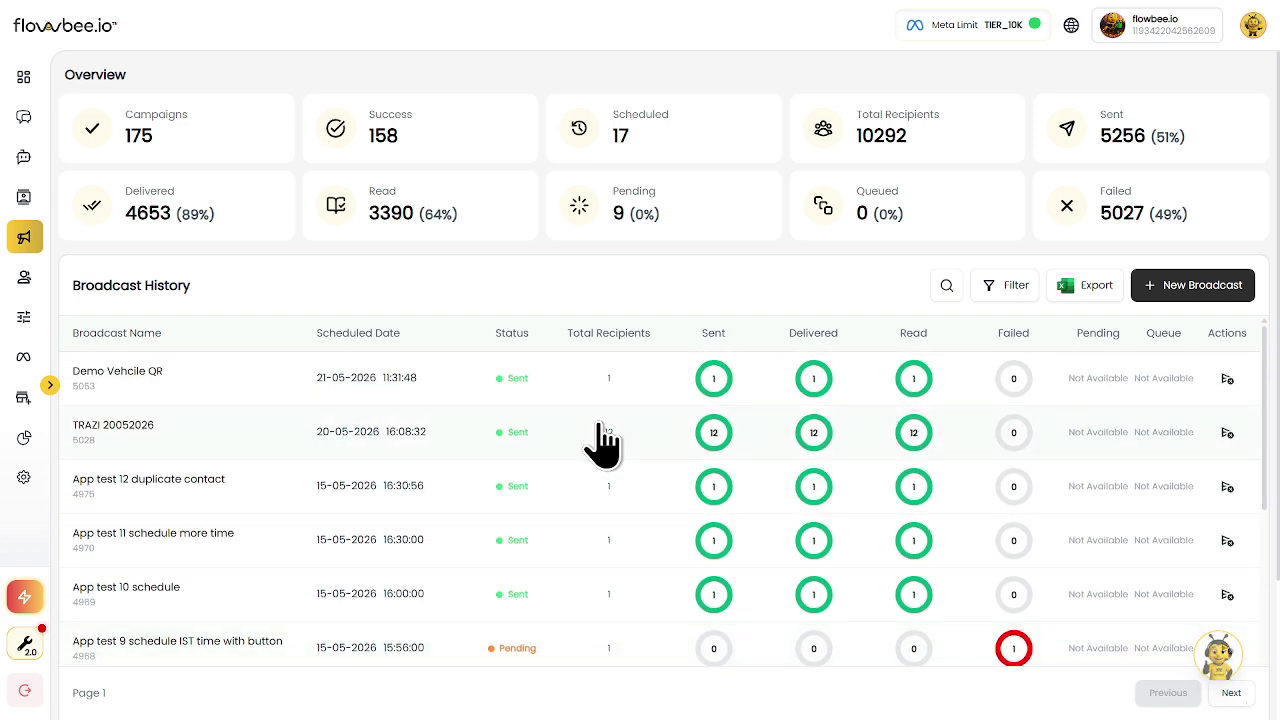
{"action": "scroll", "coordinate": [603, 440], "scroll_direction": "down", "scroll_amount": 7}
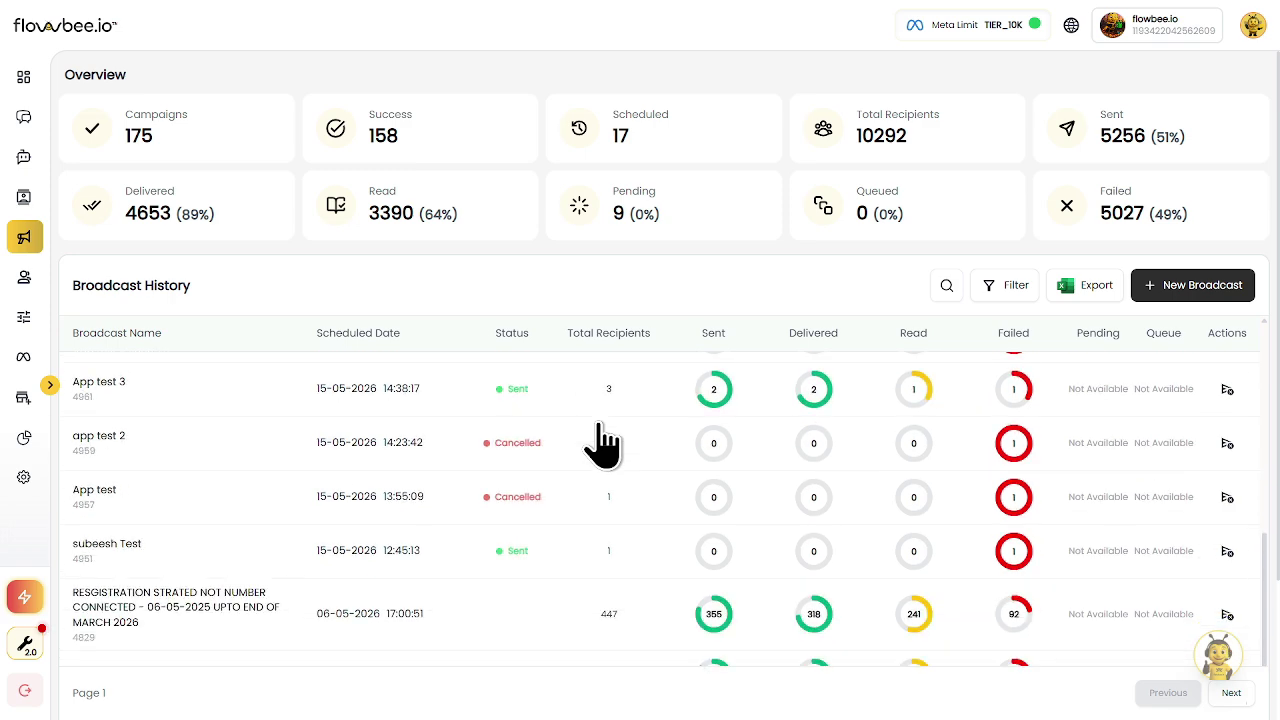
{"action": "scroll", "coordinate": [603, 440], "scroll_direction": "up", "scroll_amount": 7}
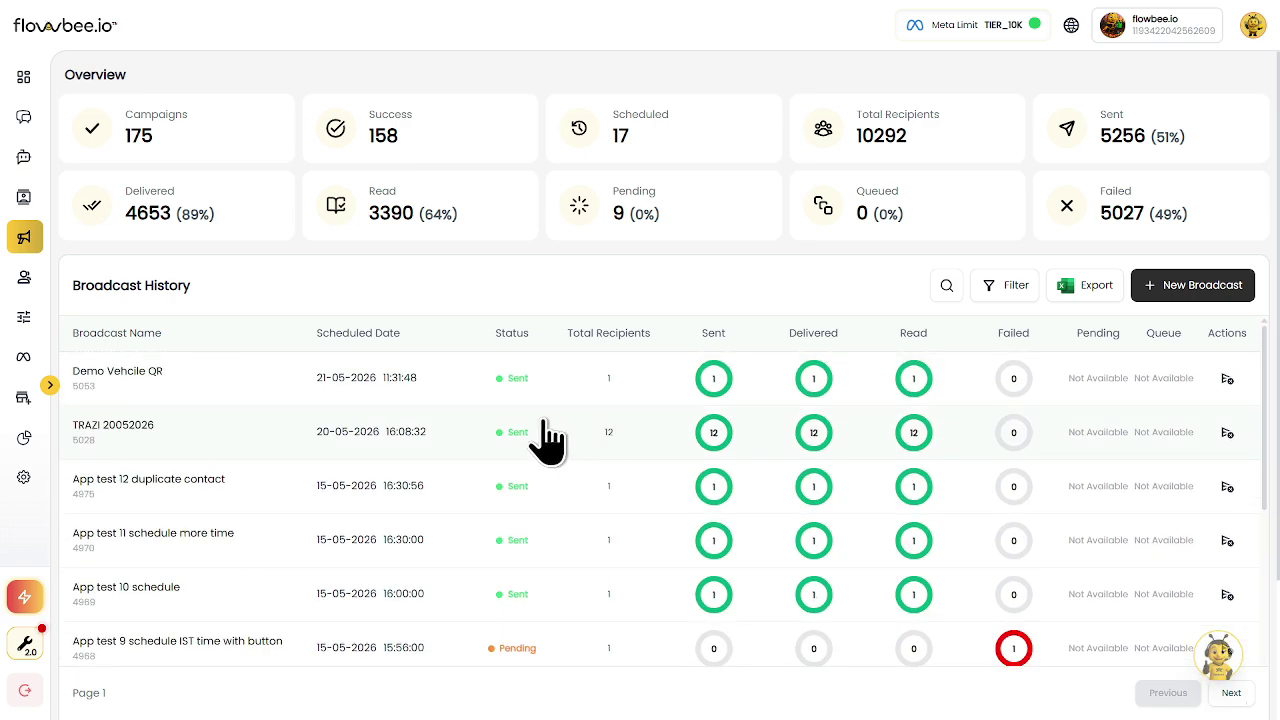
{"action": "scroll", "coordinate": [458, 458], "scroll_direction": "down", "scroll_amount": 5}
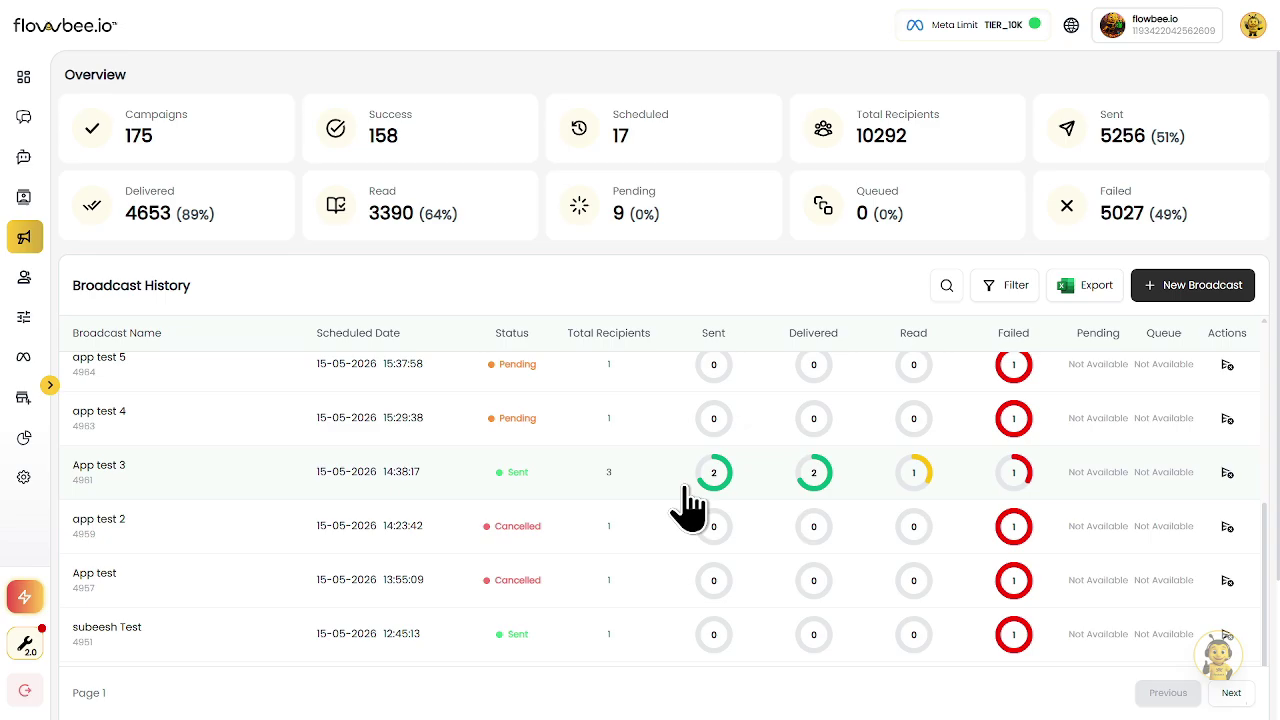
View the recipient statistics, contact statuses and message preview of the App test 3 broadcast, and return to the history.
{"action": "left_click", "coordinate": [400, 485]}
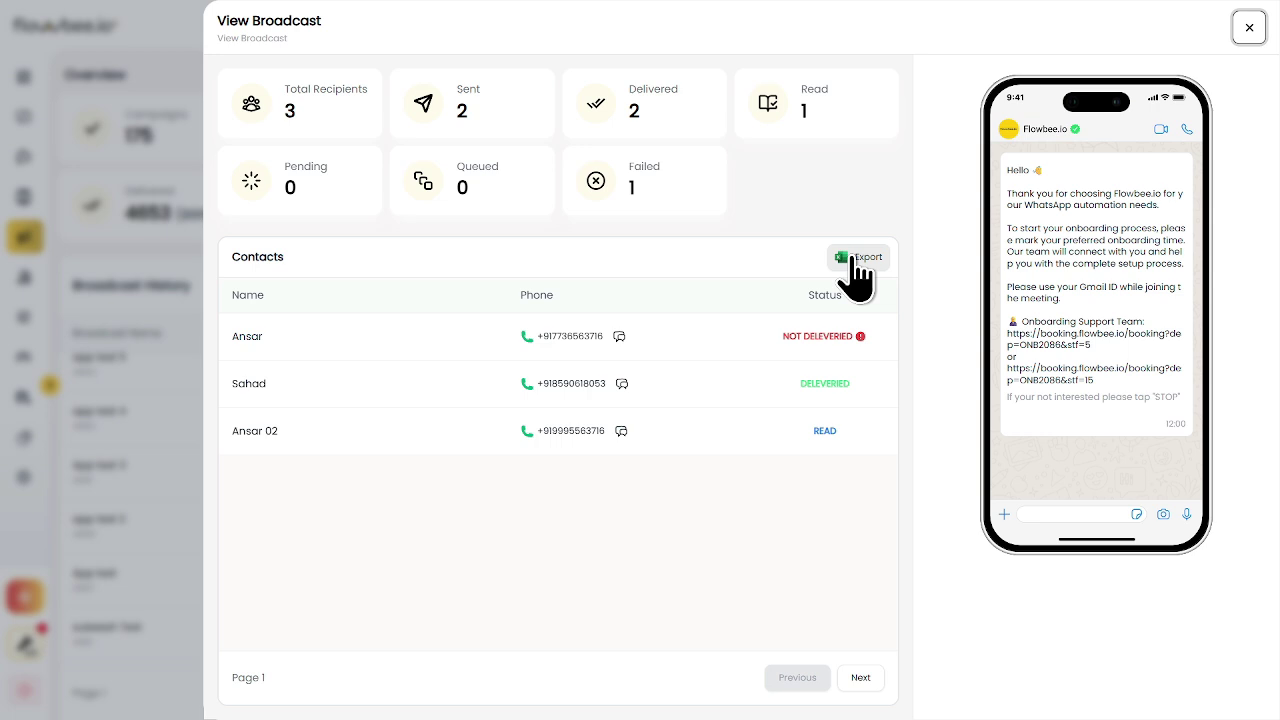
{"action": "left_click", "coordinate": [1249, 27]}
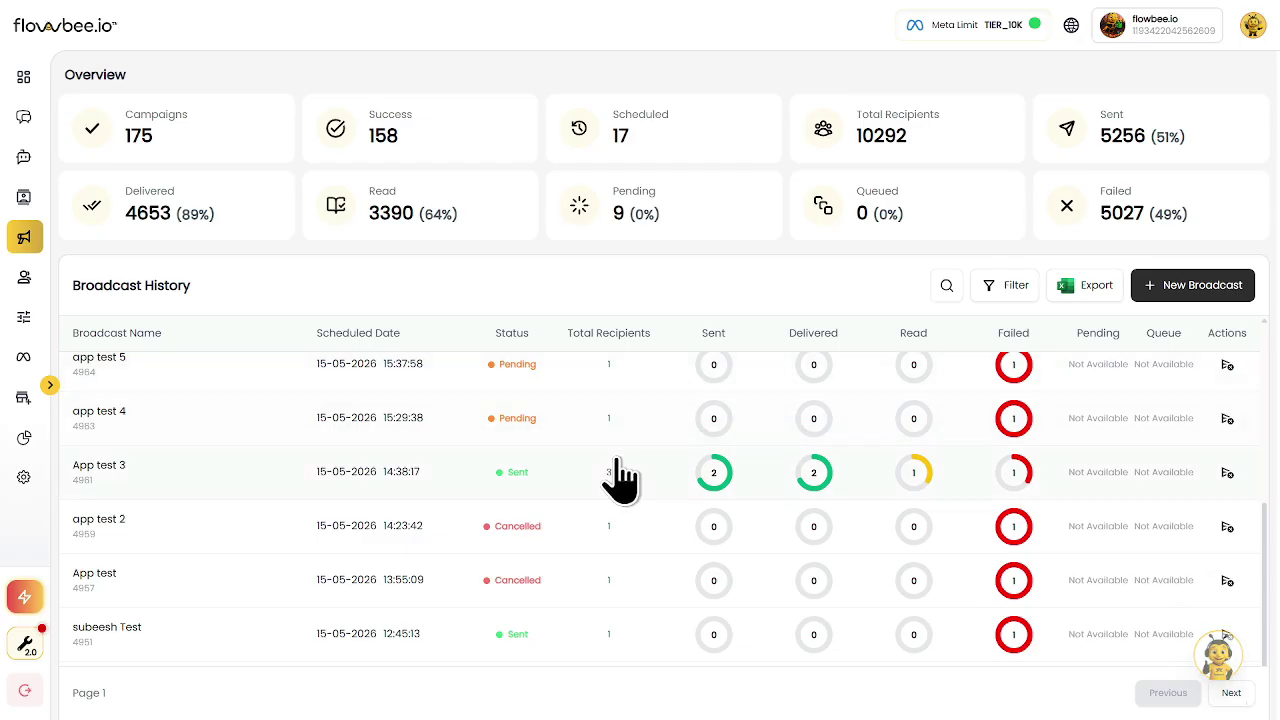
{"action": "scroll", "coordinate": [614, 477], "scroll_direction": "up", "scroll_amount": 3}
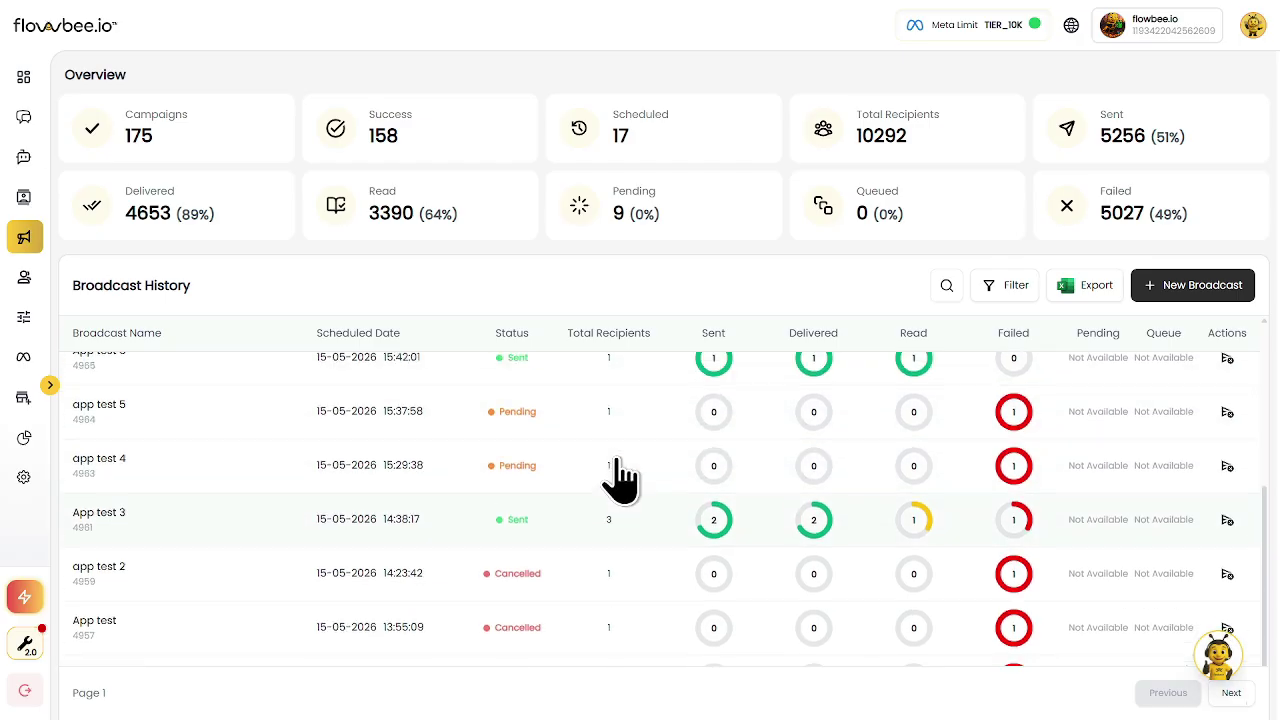
Start a new broadcast and check the account health rating above its form.
{"action": "left_click", "coordinate": [948, 286]}
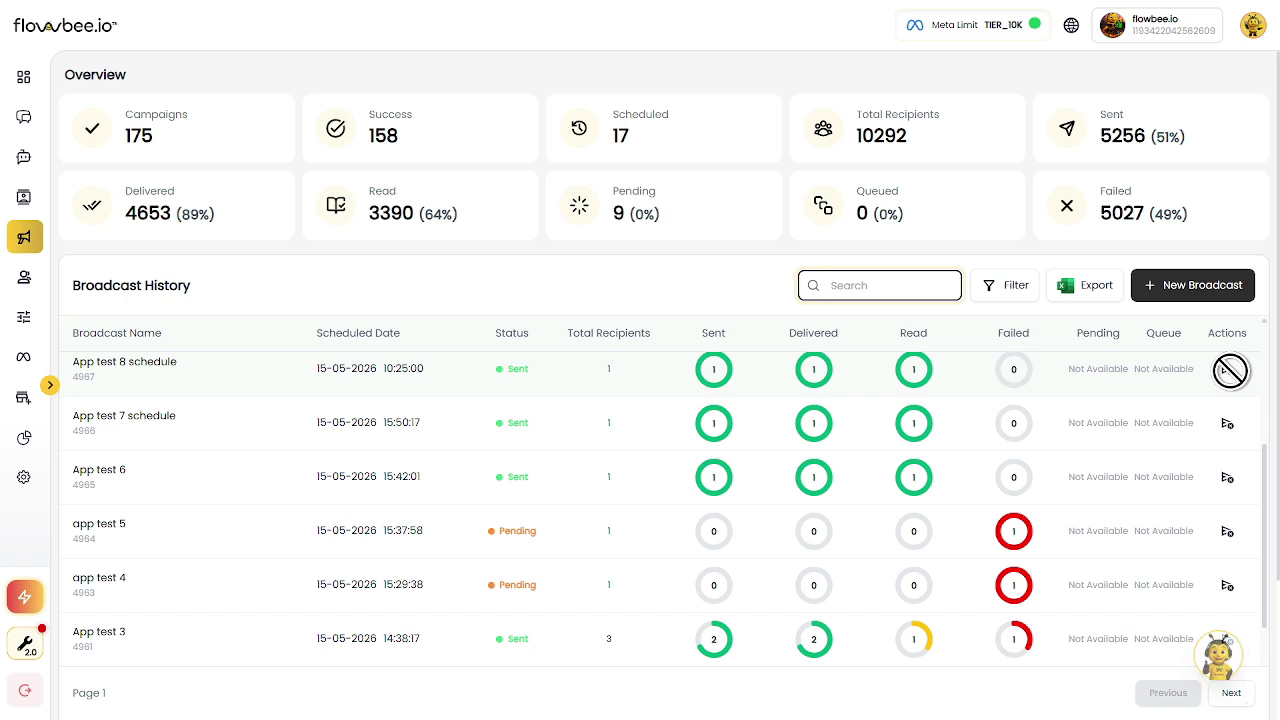
{"action": "left_click", "coordinate": [1165, 303]}
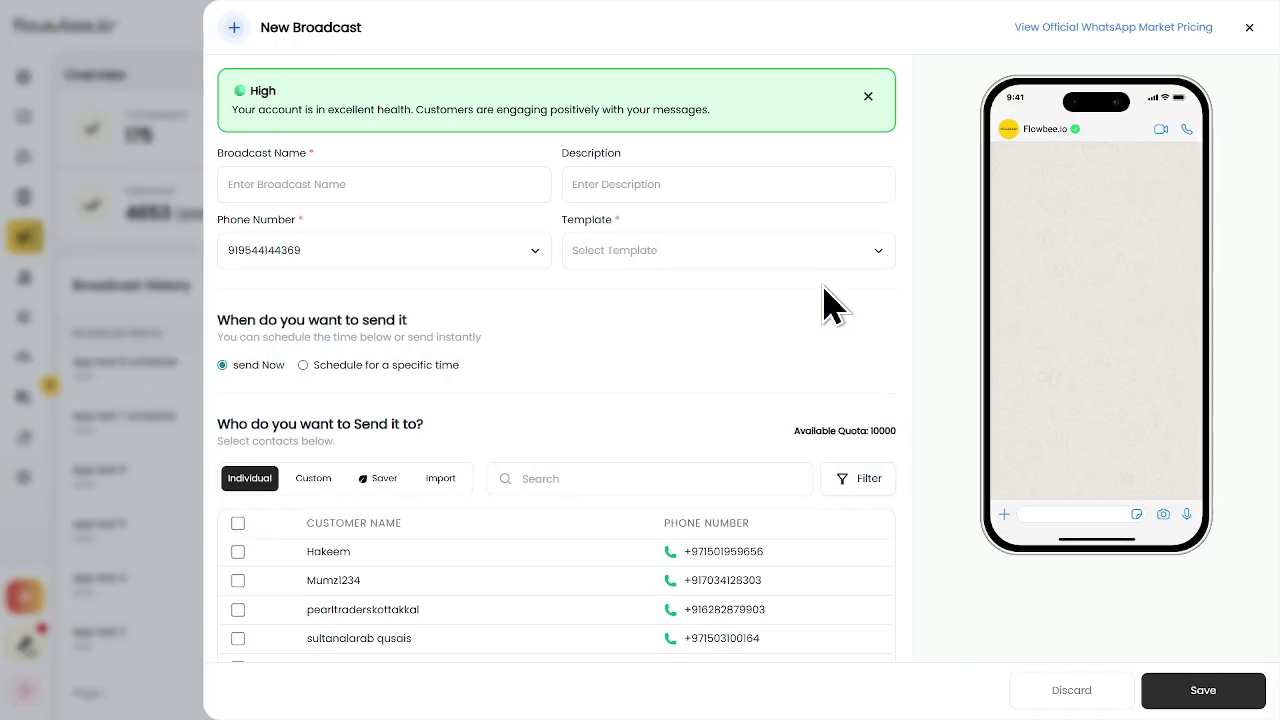
{"action": "double_click", "coordinate": [264, 88]}
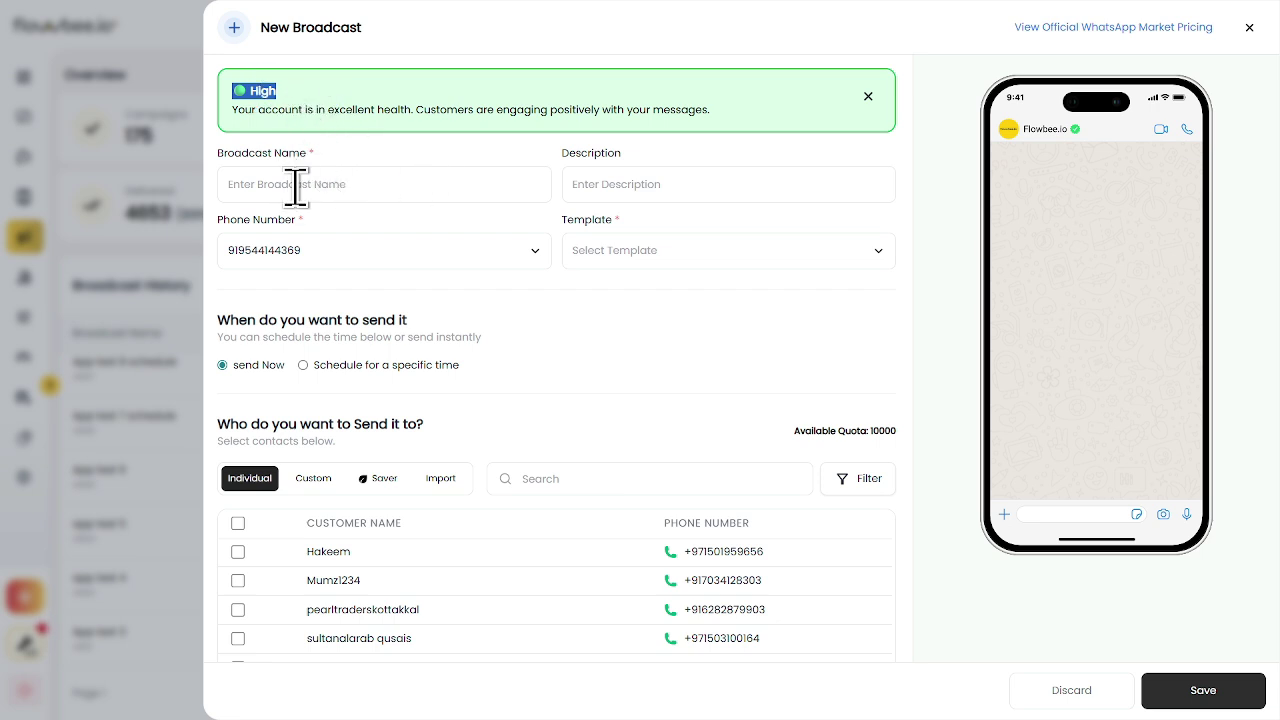
{"action": "left_click", "coordinate": [358, 153]}
{"action": "double_click", "coordinate": [260, 88]}
{"action": "left_click", "coordinate": [321, 98]}
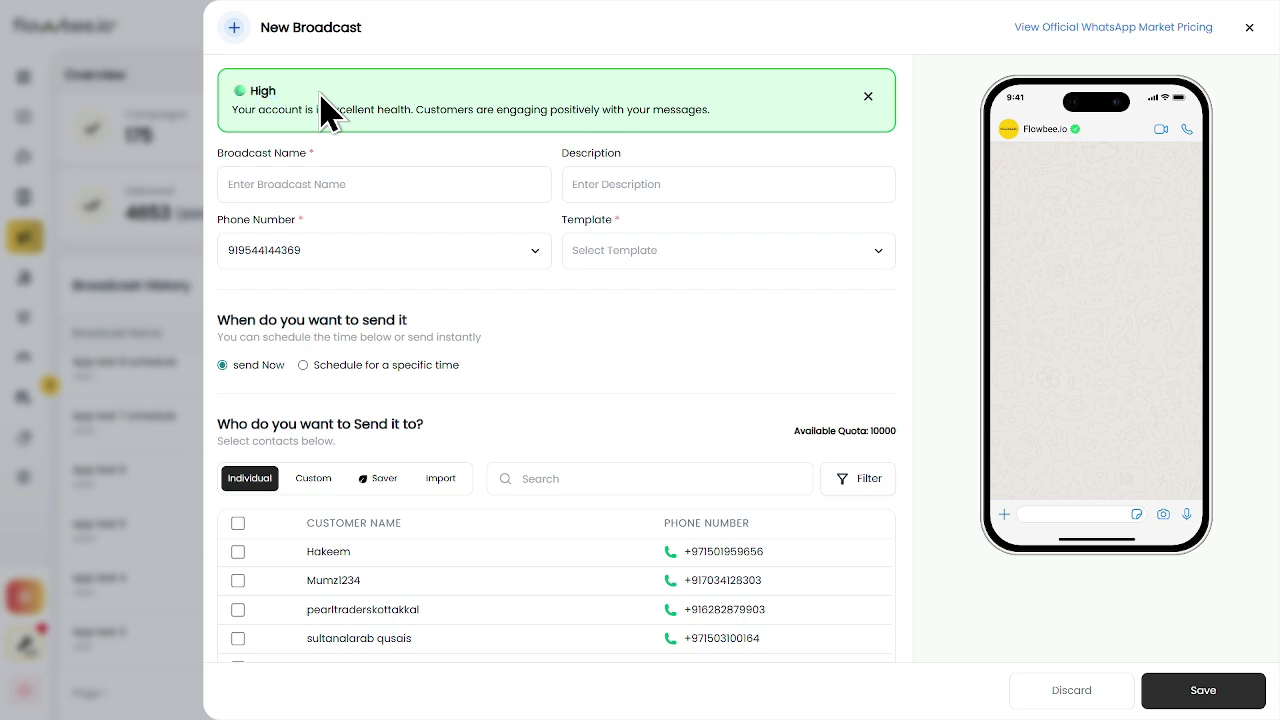
Enter BROADCAST TEST 1 as both the broadcast name and the description.
{"action": "left_click", "coordinate": [329, 184]}
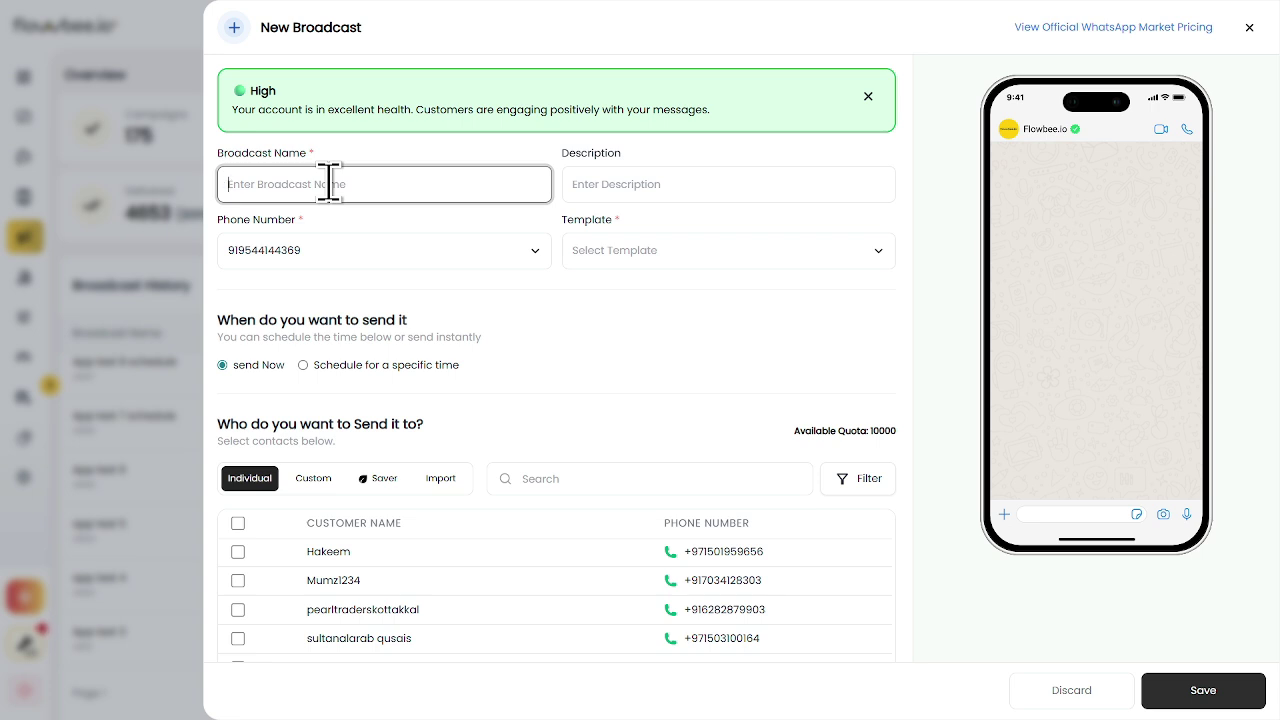
{"action": "type", "text": "BROADCAST TEST 1"}
{"action": "key", "text": "ctrl+a"}
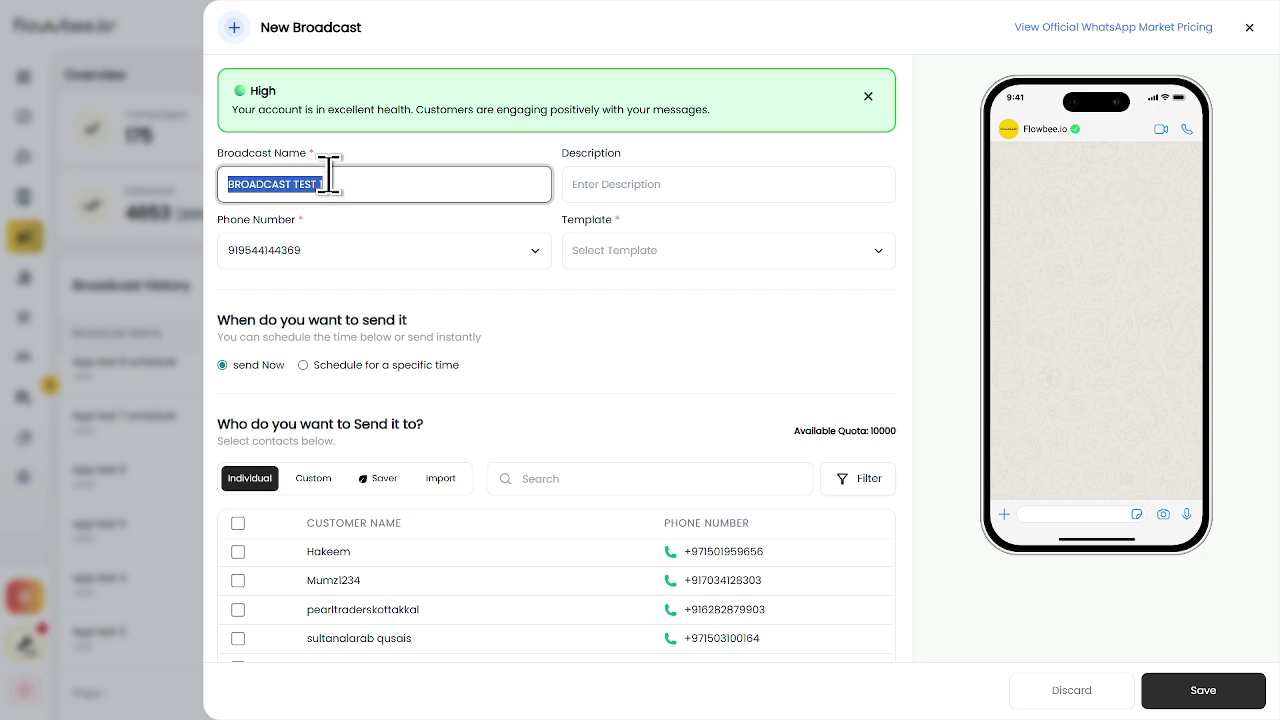
{"action": "left_click", "coordinate": [329, 176]}
{"action": "key", "text": "Tab"}
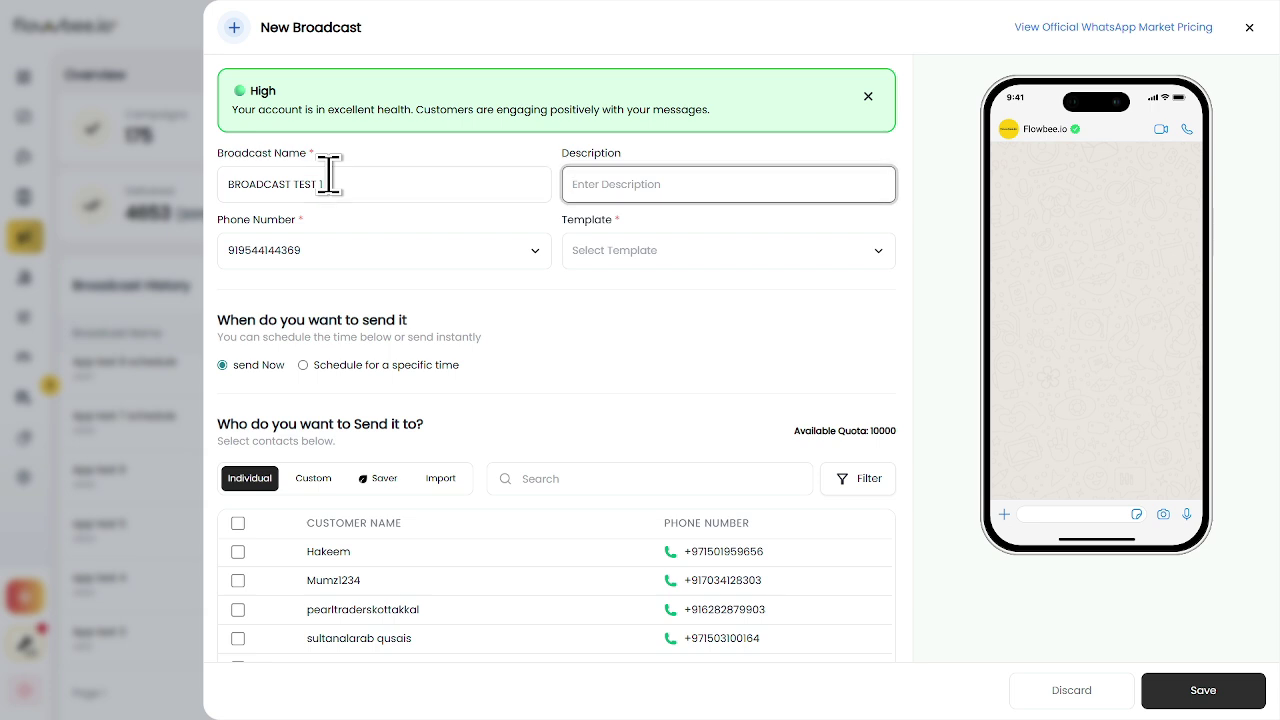
{"action": "type", "text": "BROADCAST TEST 1"}
Choose the eid_1 marketing template for the broadcast and review its message preview.
{"action": "left_click", "coordinate": [610, 252]}
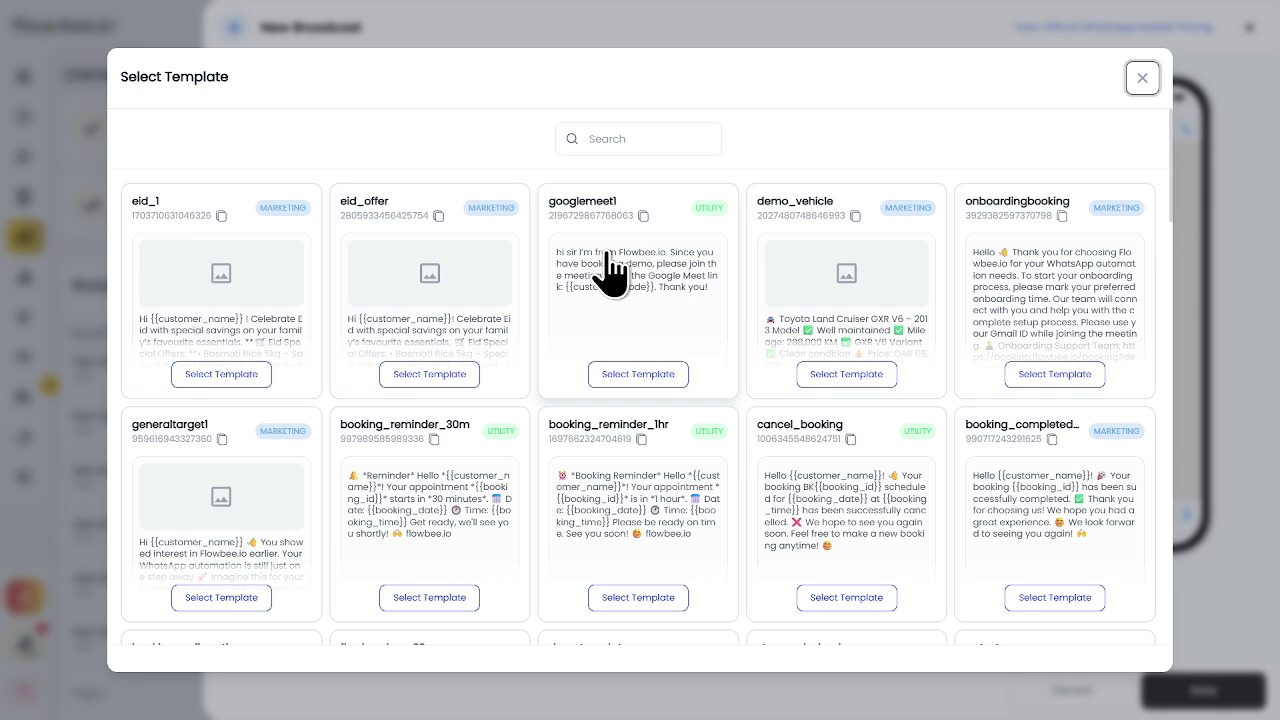
{"action": "left_click", "coordinate": [238, 287]}
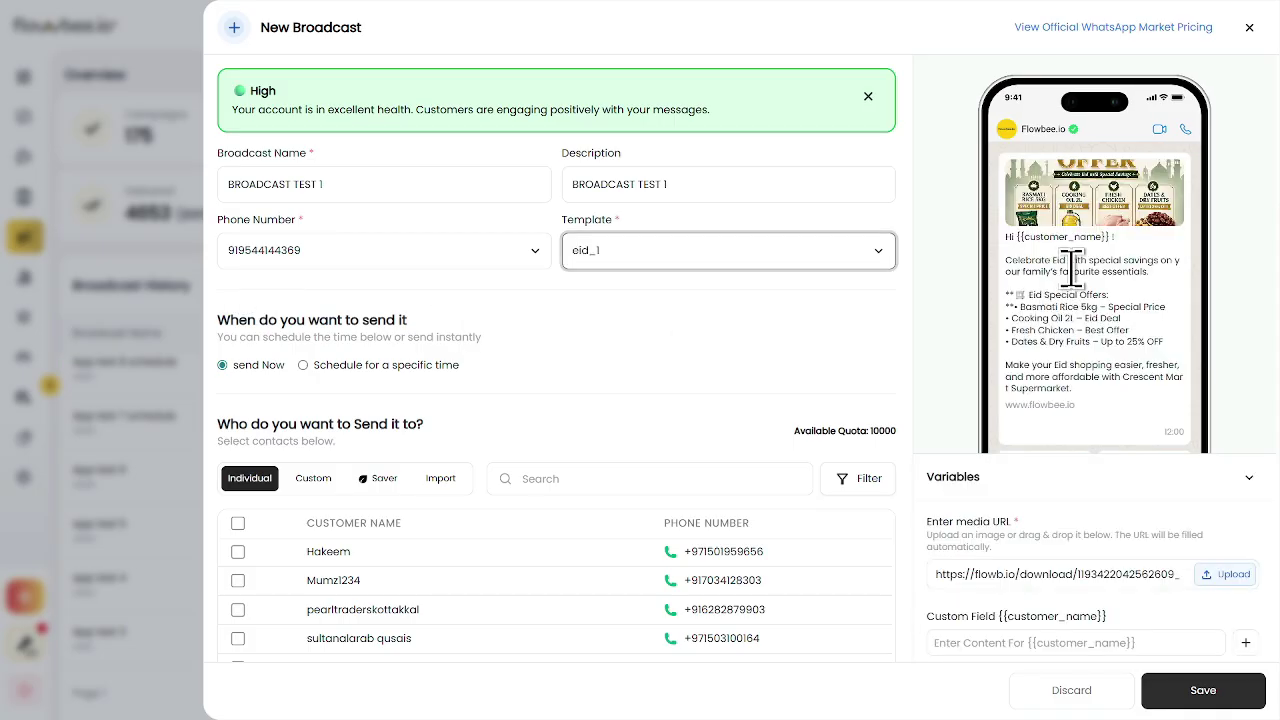
{"action": "scroll", "coordinate": [1071, 268], "scroll_direction": "down", "scroll_amount": 3}
{"action": "scroll", "coordinate": [1069, 285], "scroll_direction": "up", "scroll_amount": 3}
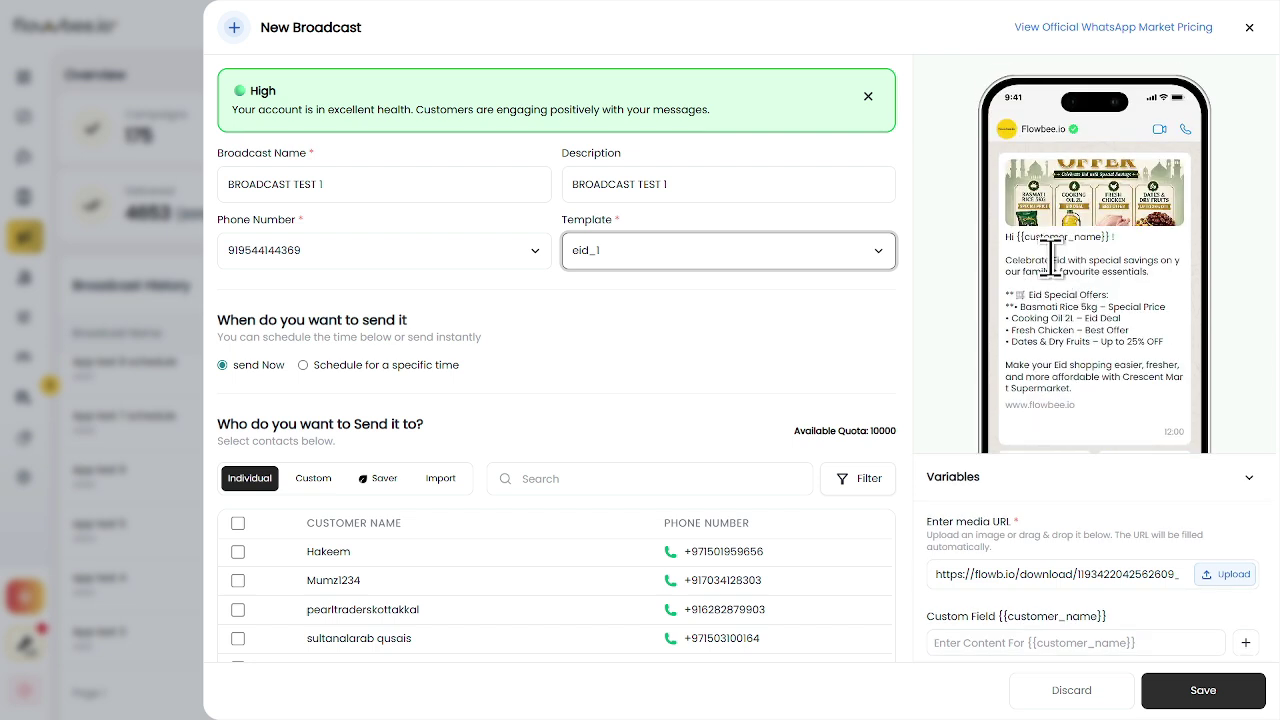
{"action": "scroll", "coordinate": [1057, 266], "scroll_direction": "down", "scroll_amount": 3}
{"action": "scroll", "coordinate": [1110, 340], "scroll_direction": "up", "scroll_amount": 3}
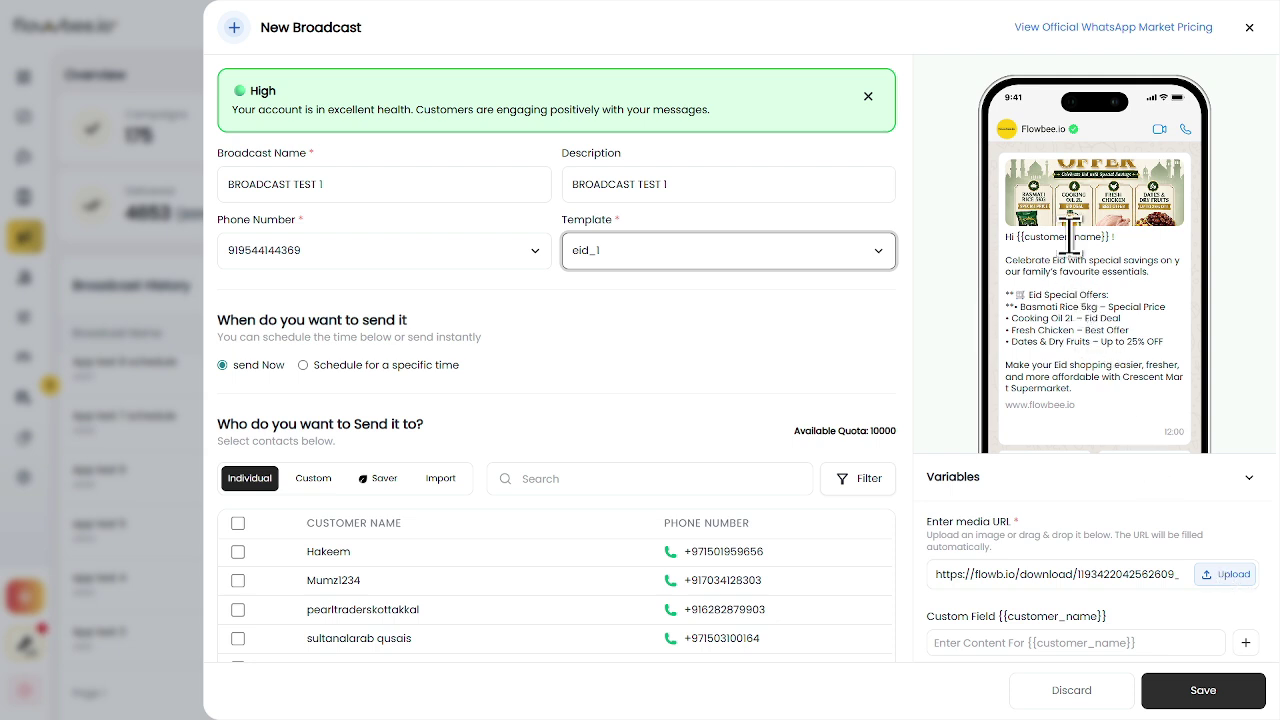
Fill the template's customer_name custom field with the variable {{customer_name}}.
{"action": "scroll", "coordinate": [1080, 563], "scroll_direction": "down", "scroll_amount": 1}
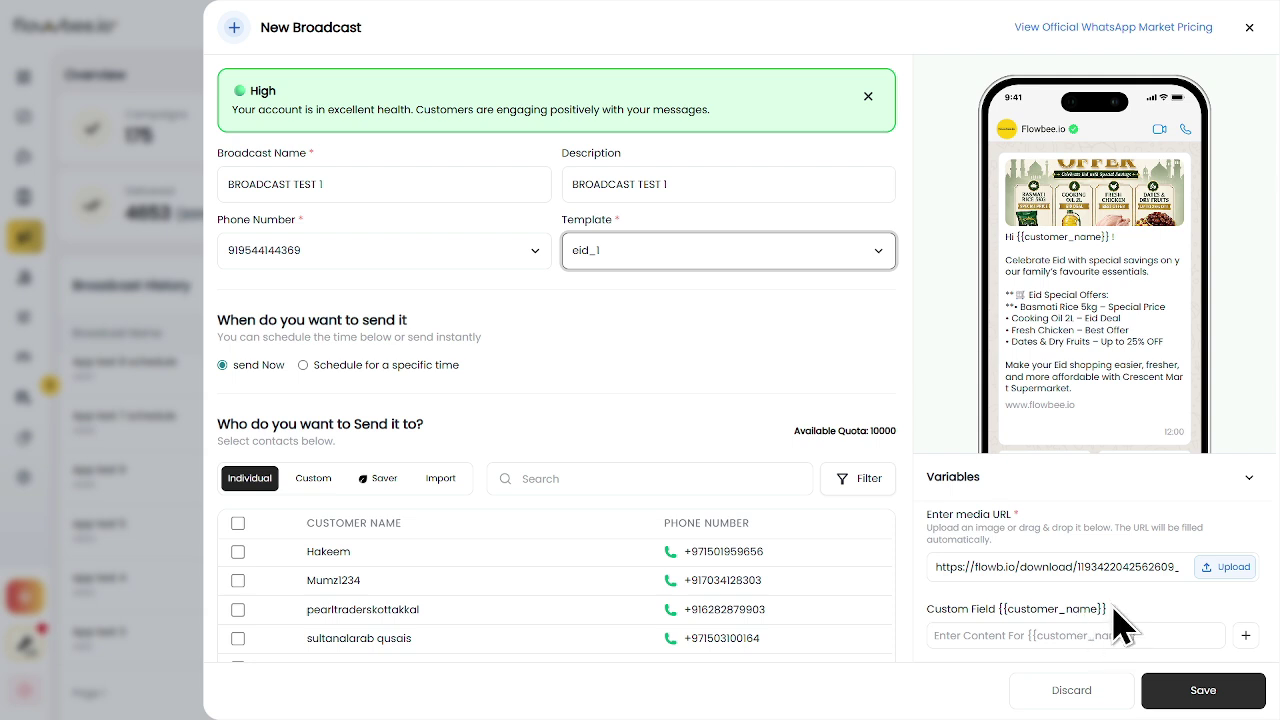
{"action": "left_click_drag", "start_coordinate": [1108, 609], "coordinate": [974, 636]}
{"action": "left_click", "coordinate": [950, 262]}
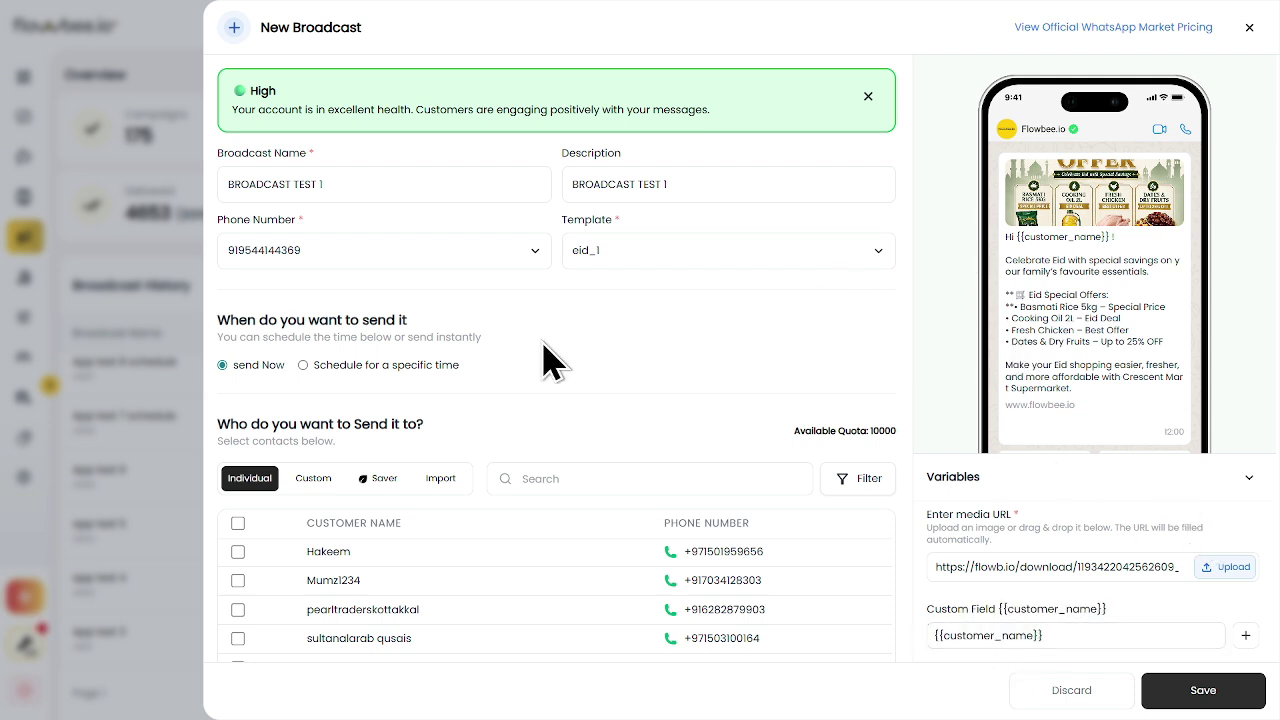
Try the option to schedule the broadcast for a specific time, and set it back to send Now.
{"action": "triple_click", "coordinate": [371, 320]}
{"action": "left_click", "coordinate": [527, 348]}
{"action": "left_click", "coordinate": [304, 366]}
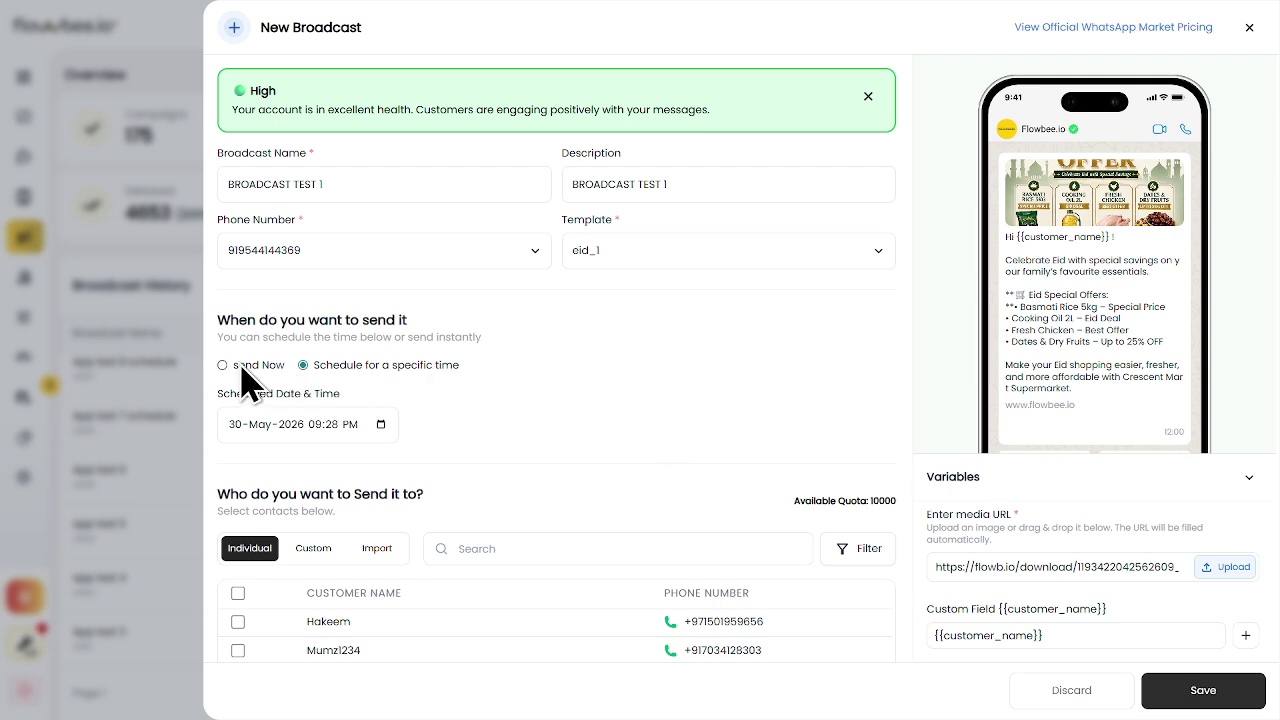
{"action": "left_click", "coordinate": [243, 367]}
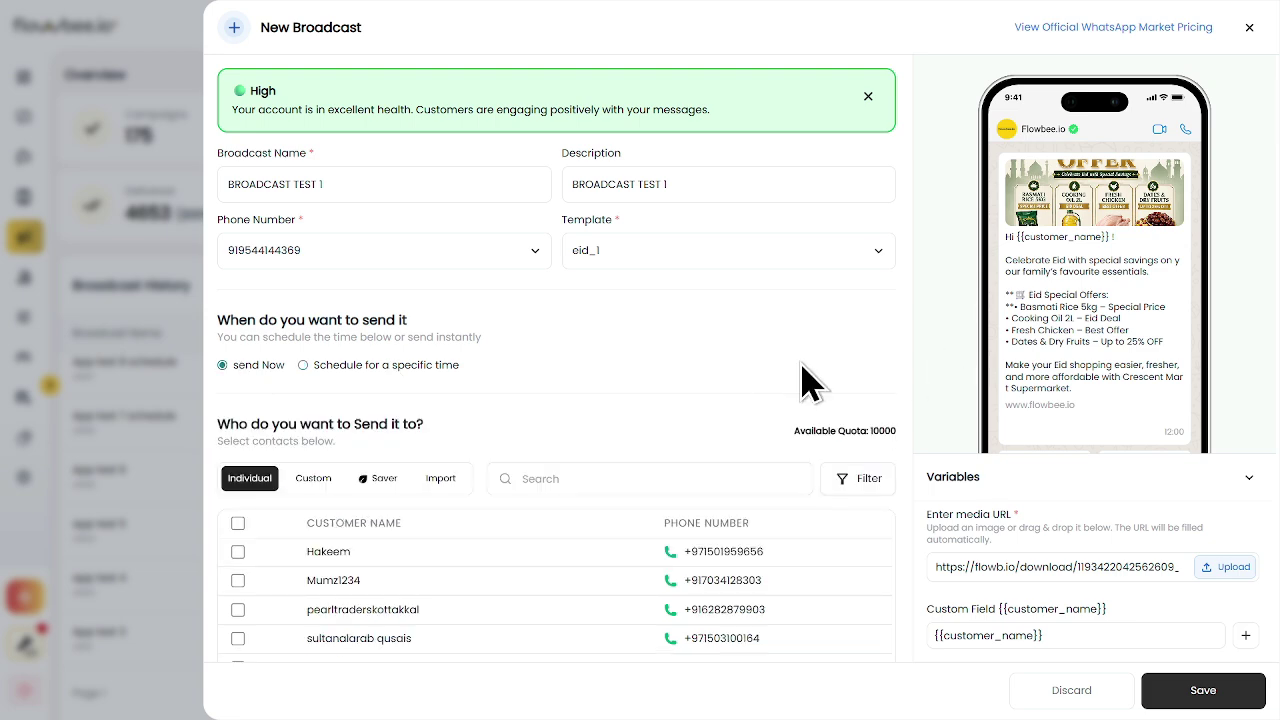
Try picking single recipients from the individual contact list and open the contact search.
{"action": "scroll", "coordinate": [310, 440], "scroll_direction": "down", "scroll_amount": 2}
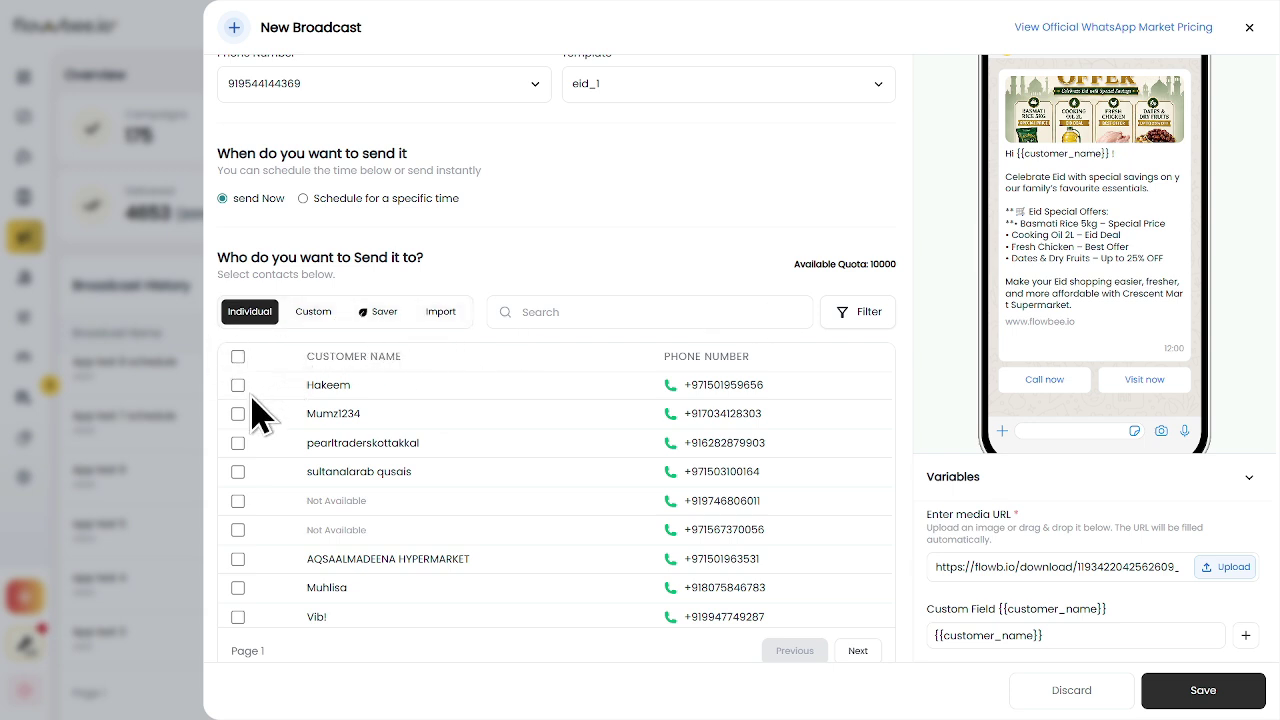
{"action": "left_click", "coordinate": [238, 443]}
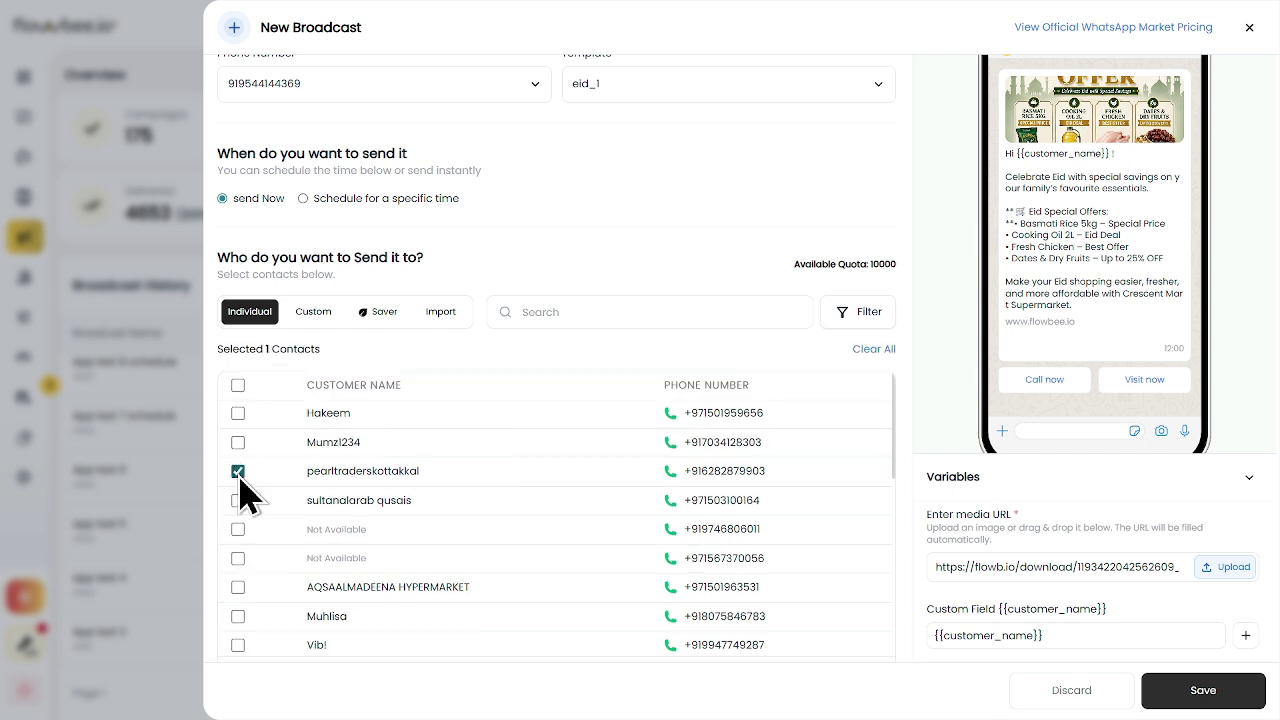
{"action": "left_click", "coordinate": [238, 471]}
{"action": "left_click", "coordinate": [238, 500]}
{"action": "left_click", "coordinate": [547, 311]}
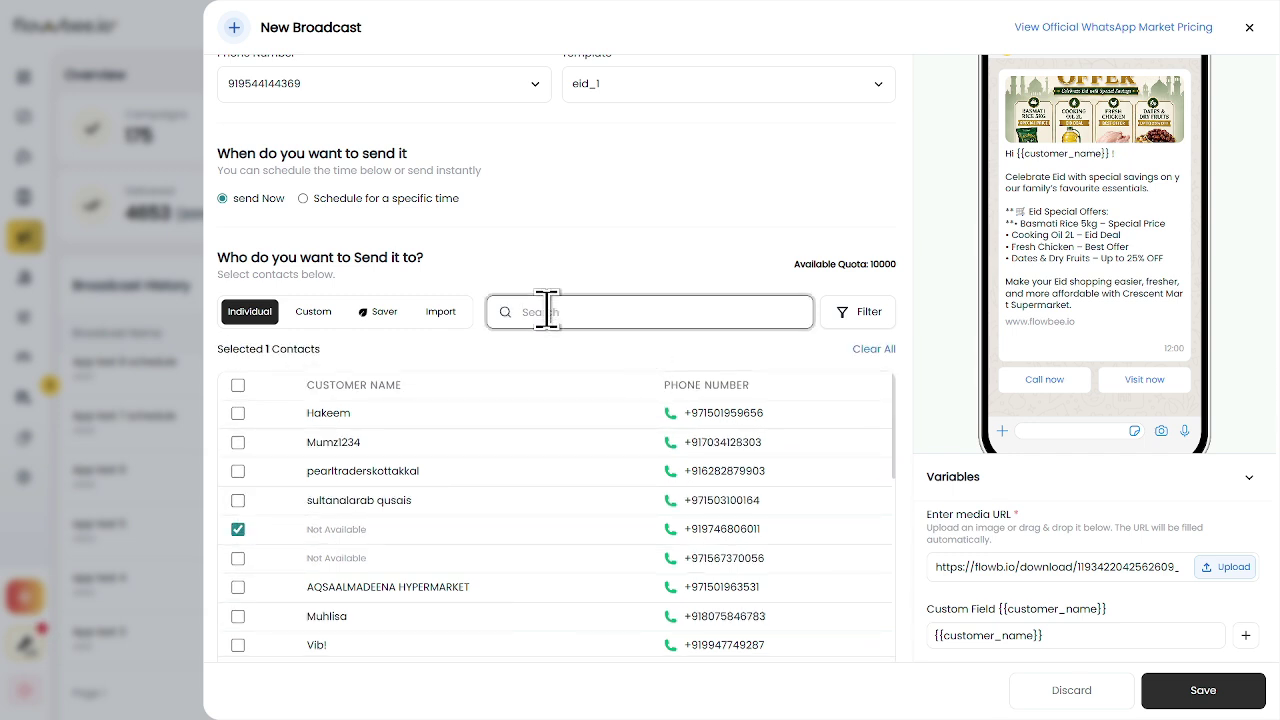
View the contact filter of the Custom recipient option and the contact import option.
{"action": "left_click", "coordinate": [318, 312]}
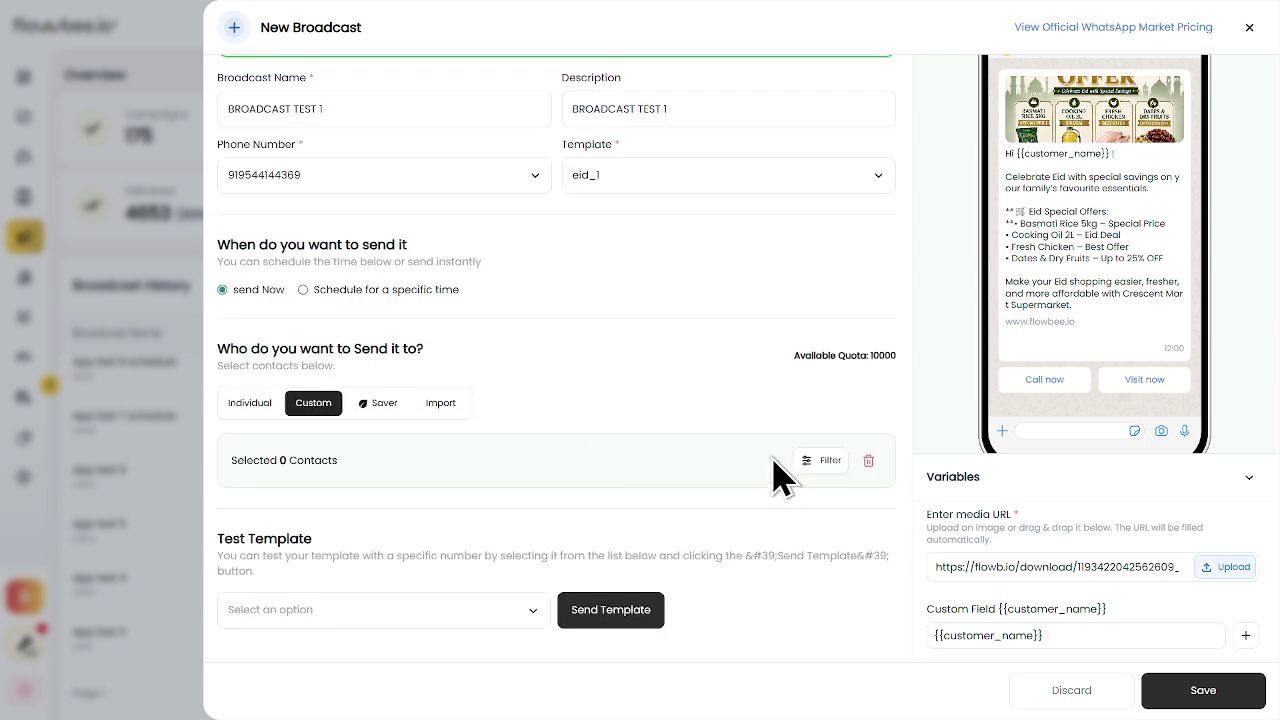
{"action": "left_click", "coordinate": [818, 460]}
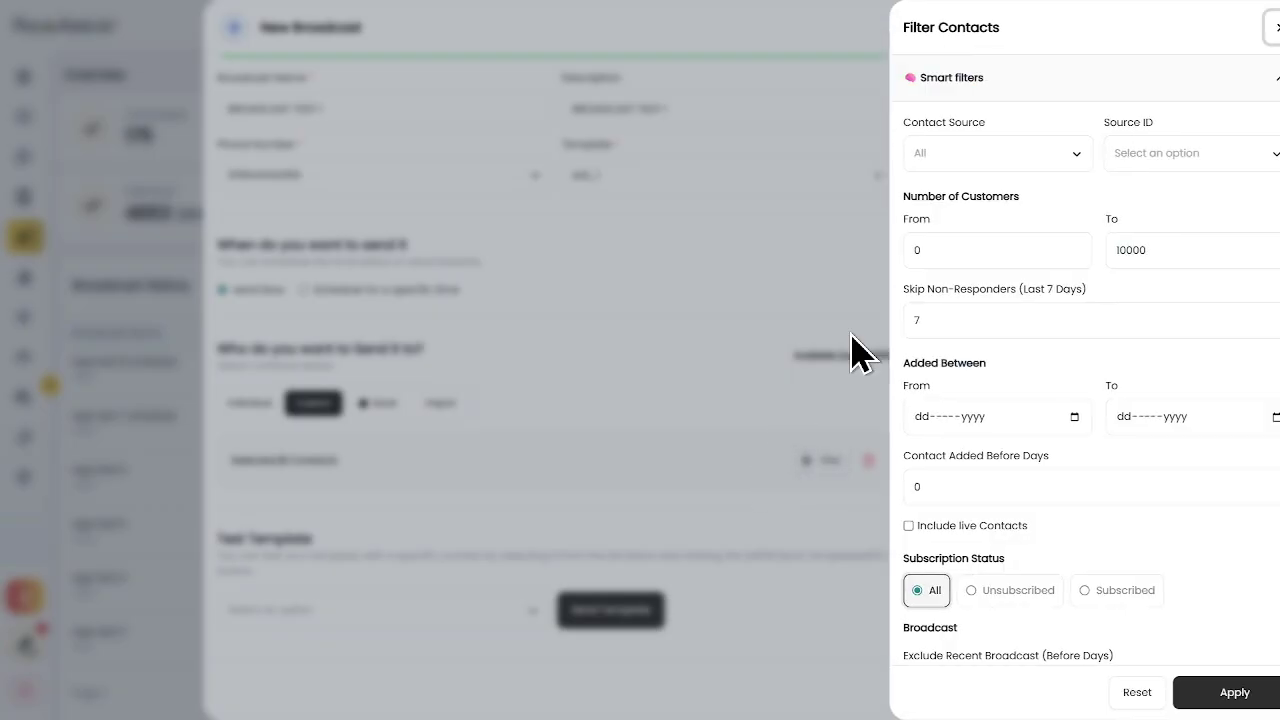
{"action": "left_click", "coordinate": [1249, 28]}
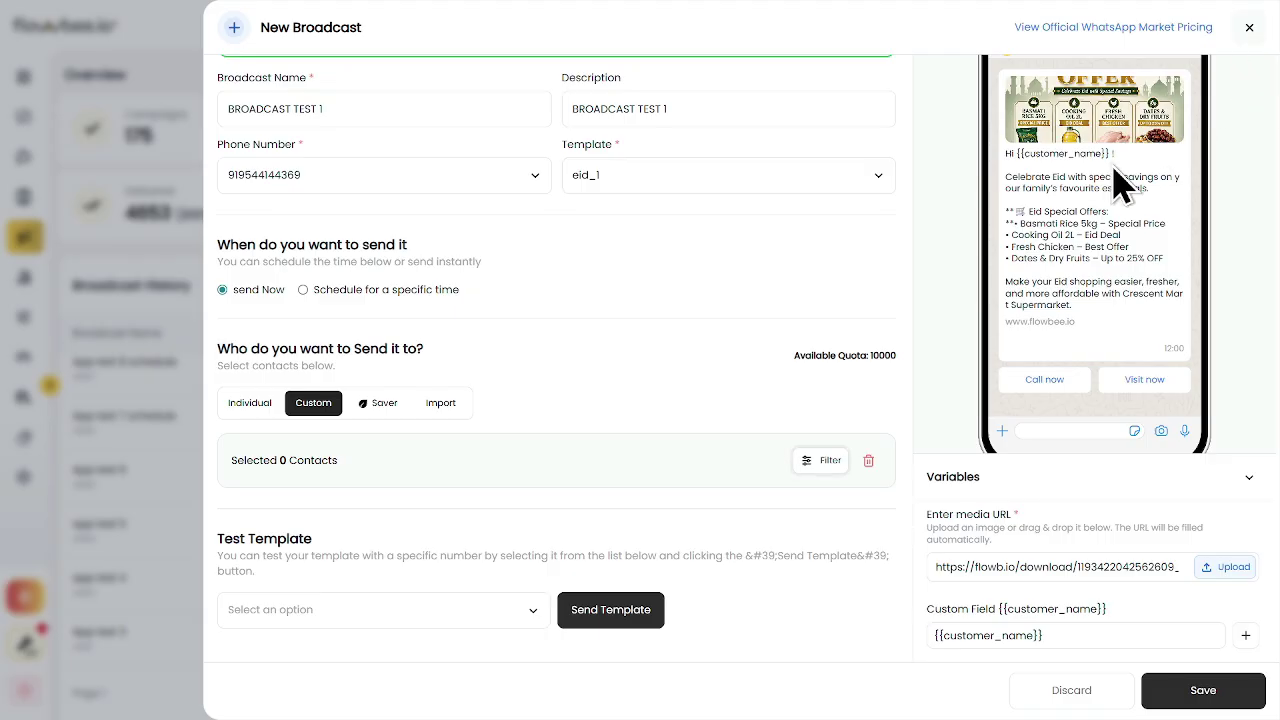
{"action": "left_click", "coordinate": [441, 405]}
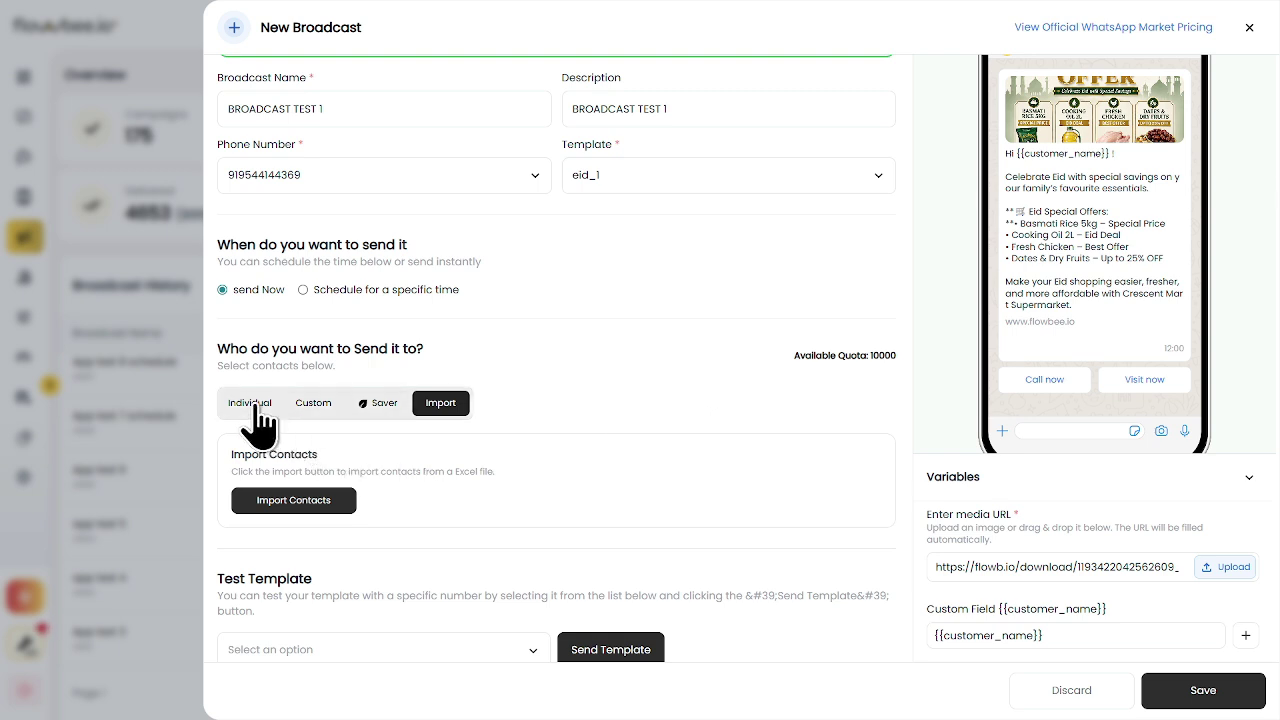
Set the recipients to Custom and open the contact filter to look through its smart filters.
{"action": "left_click", "coordinate": [325, 408]}
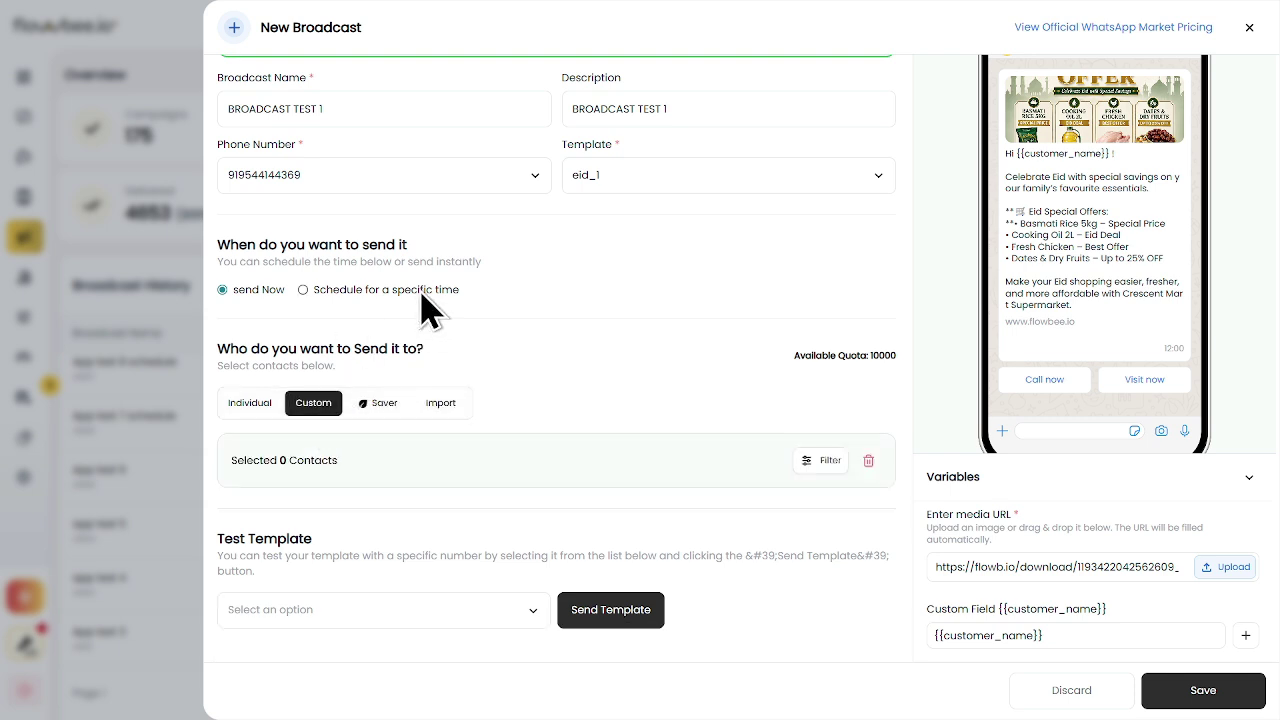
{"action": "left_click", "coordinate": [818, 462]}
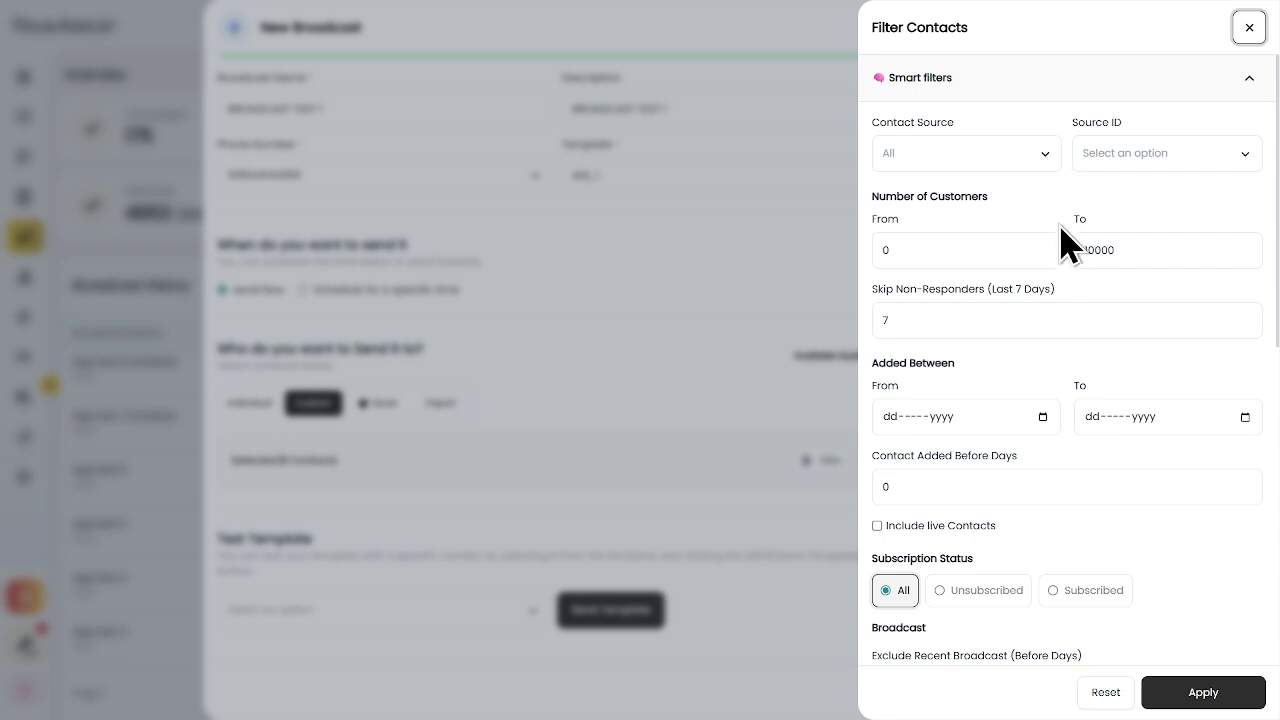
{"action": "scroll", "coordinate": [1060, 224], "scroll_direction": "down", "scroll_amount": 5}
{"action": "scroll", "coordinate": [1059, 229], "scroll_direction": "down", "scroll_amount": 2}
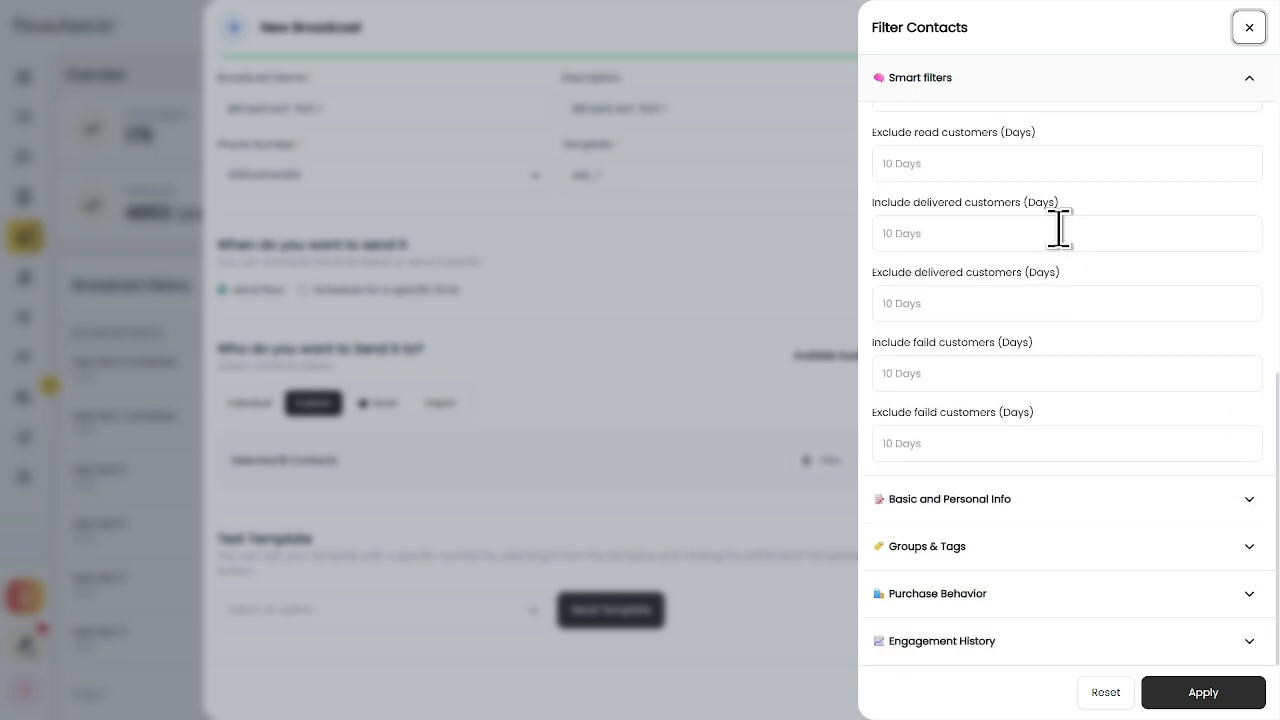
{"action": "scroll", "coordinate": [1060, 229], "scroll_direction": "up", "scroll_amount": 6}
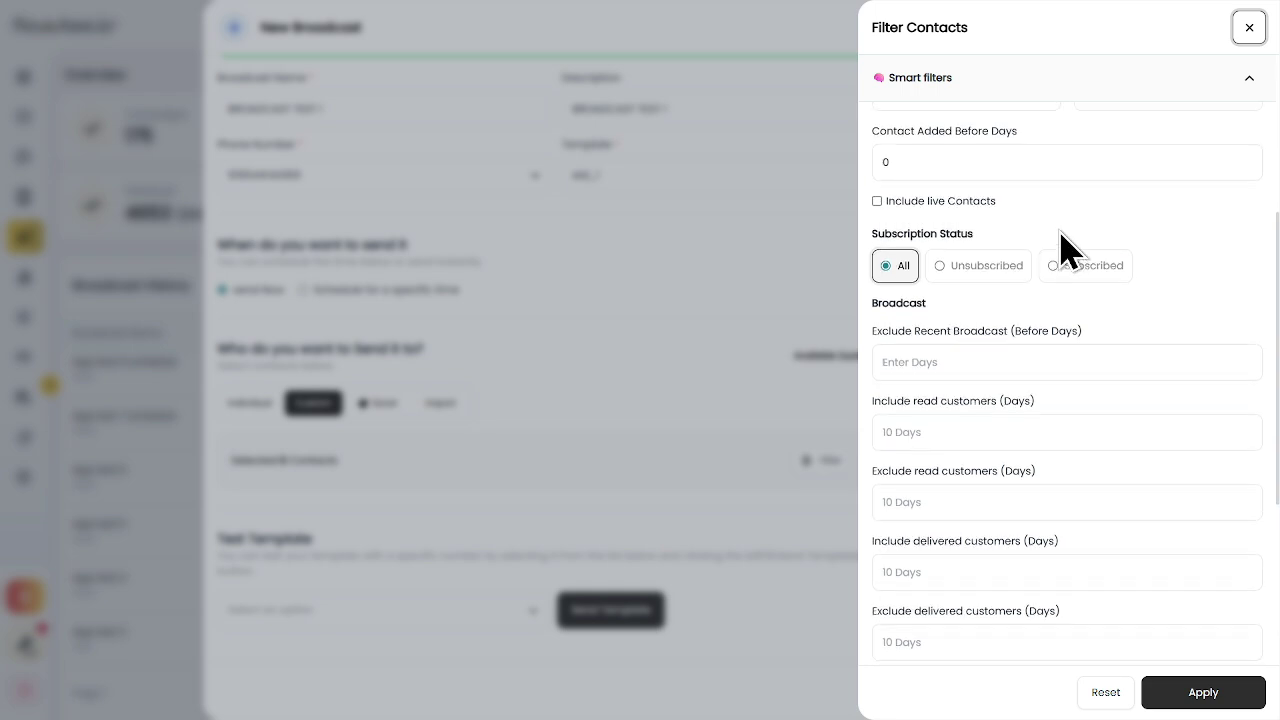
{"action": "scroll", "coordinate": [1062, 245], "scroll_direction": "up", "scroll_amount": 6}
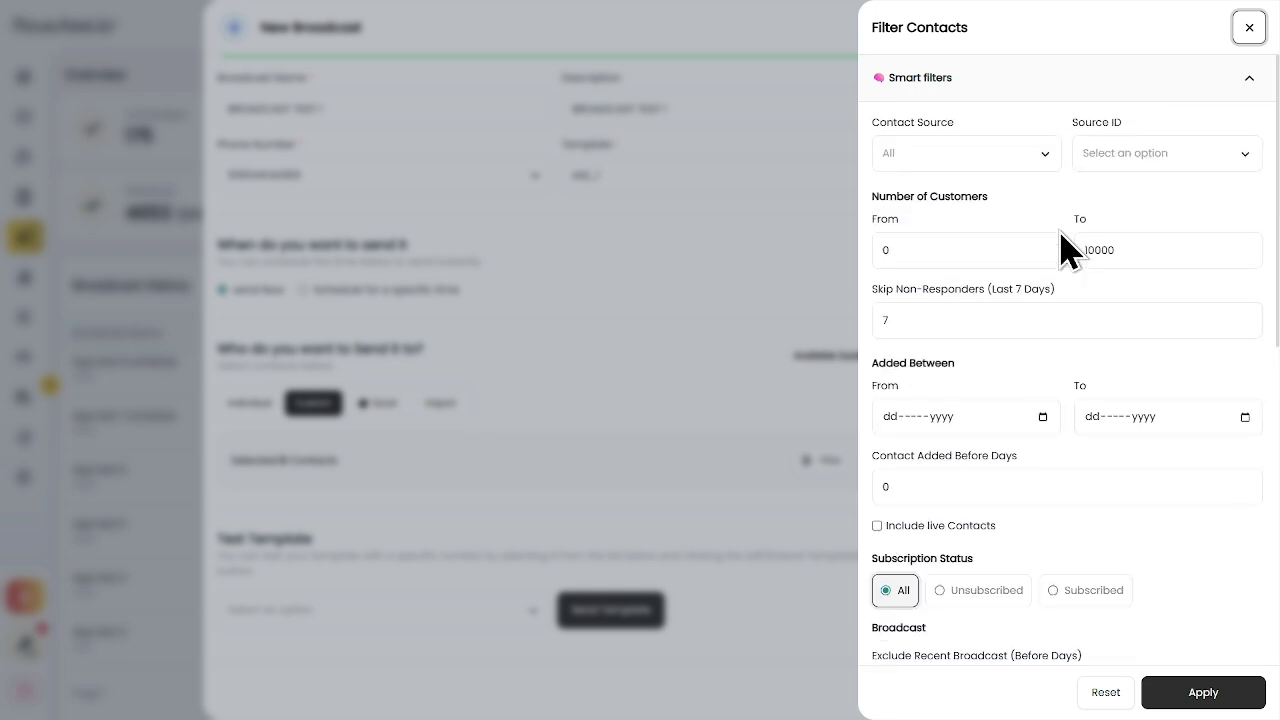
{"action": "left_click", "coordinate": [963, 170]}
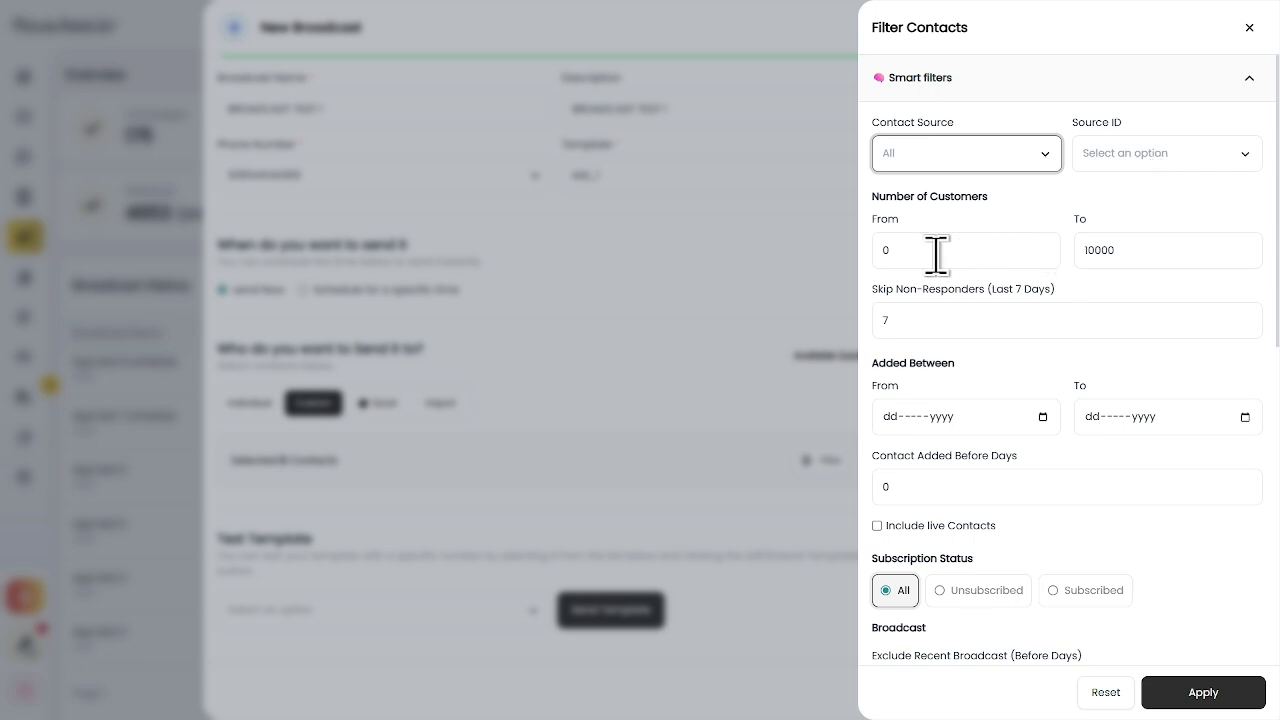
Try a skip period of 6 days for non-responders and set it back to 7 days.
{"action": "left_click", "coordinate": [913, 328]}
{"action": "key", "text": "ctrl+a"}
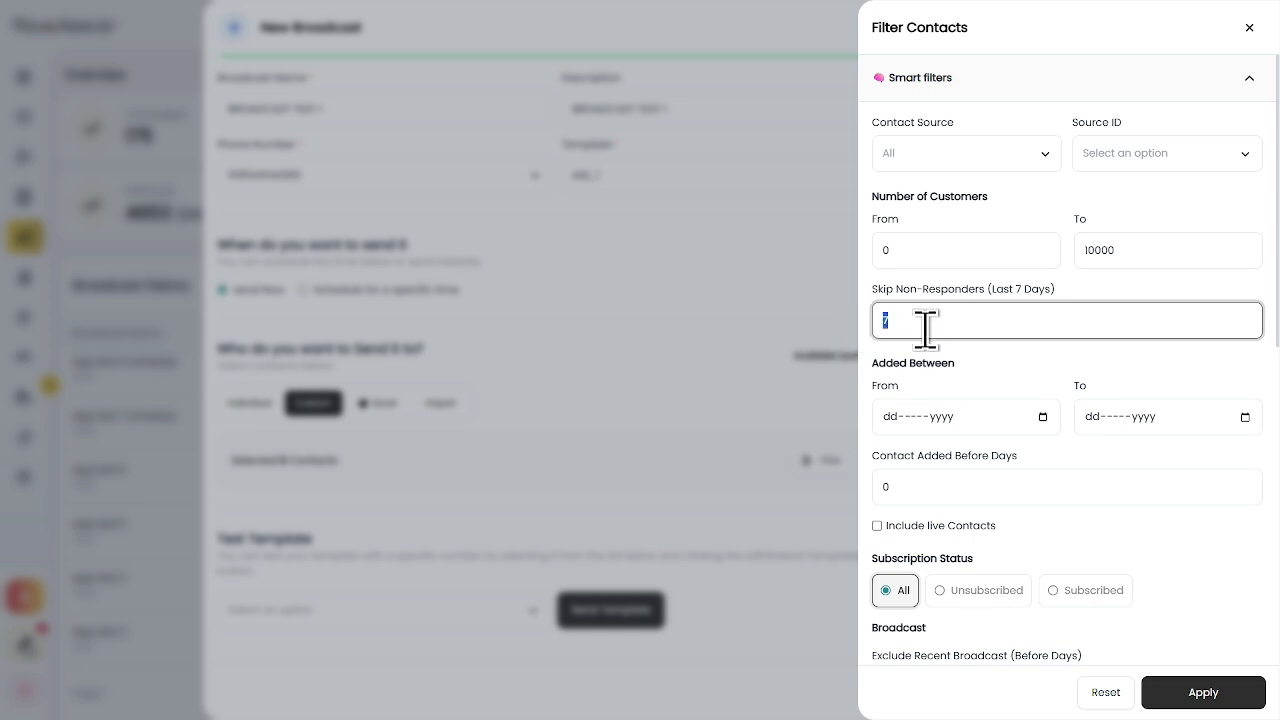
{"action": "key", "text": "BackSpace"}
{"action": "type", "text": "6"}
{"action": "scroll", "coordinate": [1100, 337], "scroll_direction": "down", "scroll_amount": 3}
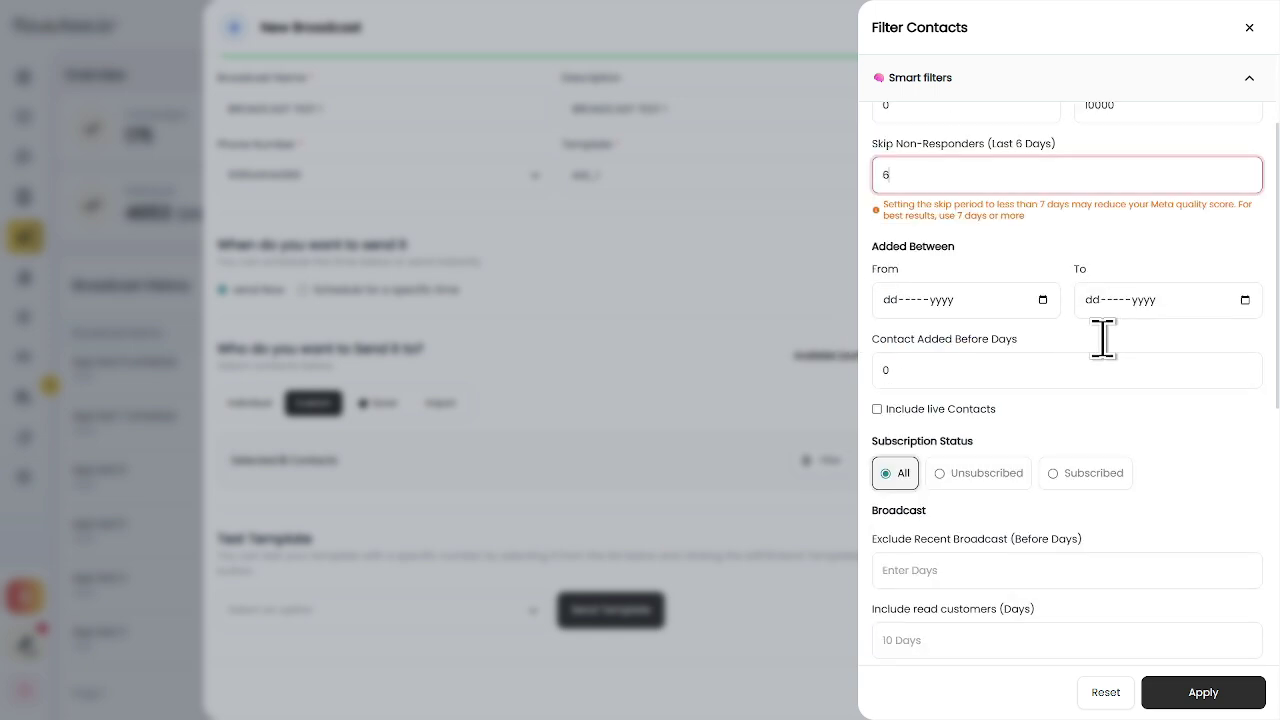
{"action": "left_click_drag", "start_coordinate": [940, 157], "coordinate": [835, 175]}
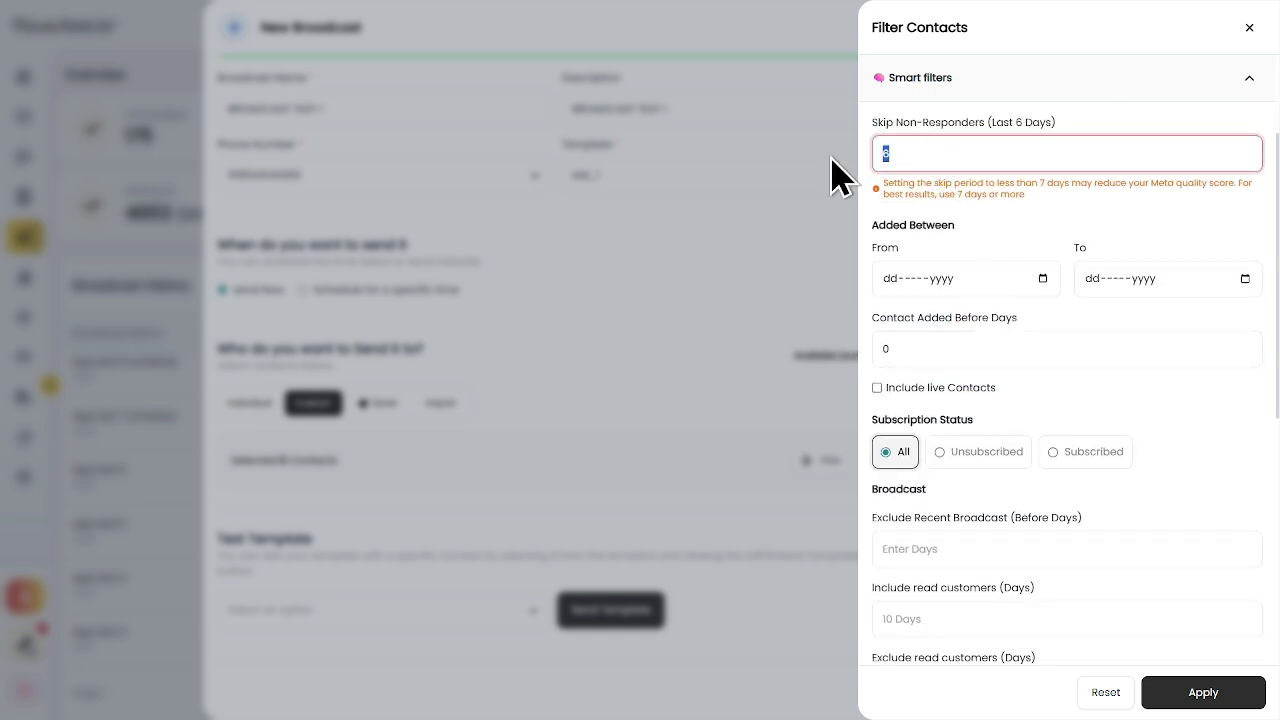
{"action": "type", "text": "7"}
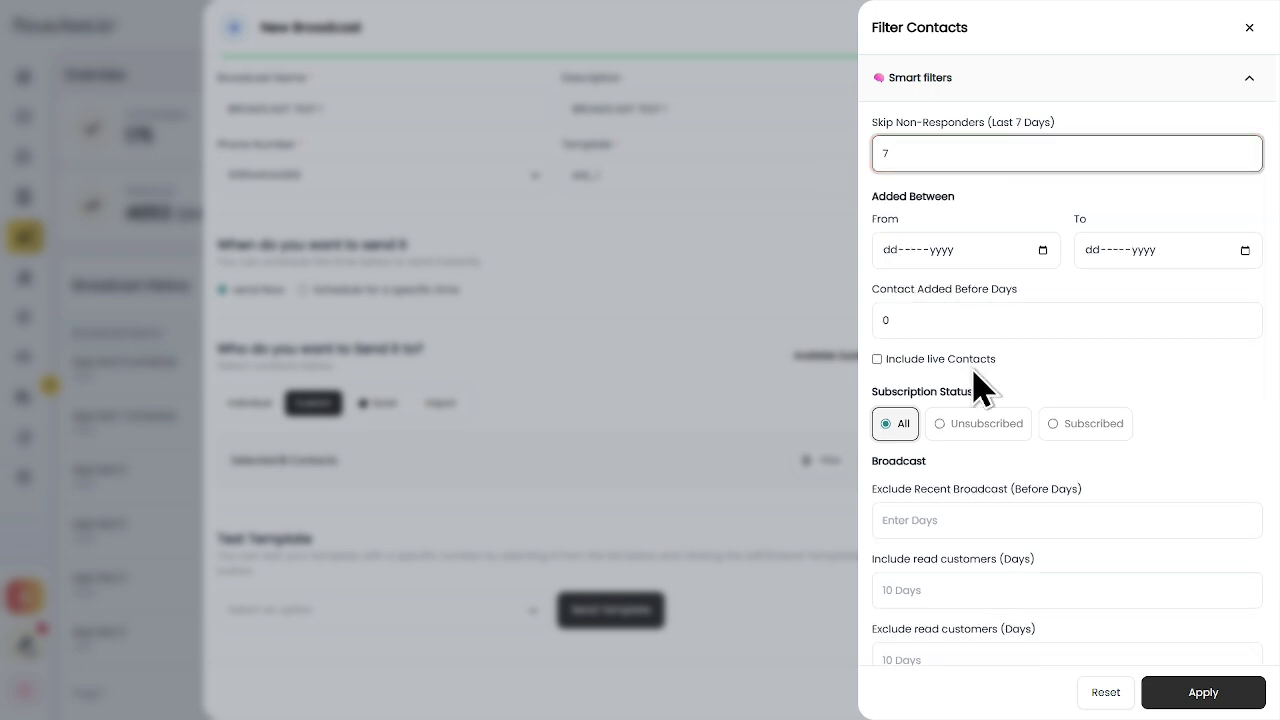
{"action": "left_click", "coordinate": [1205, 428]}
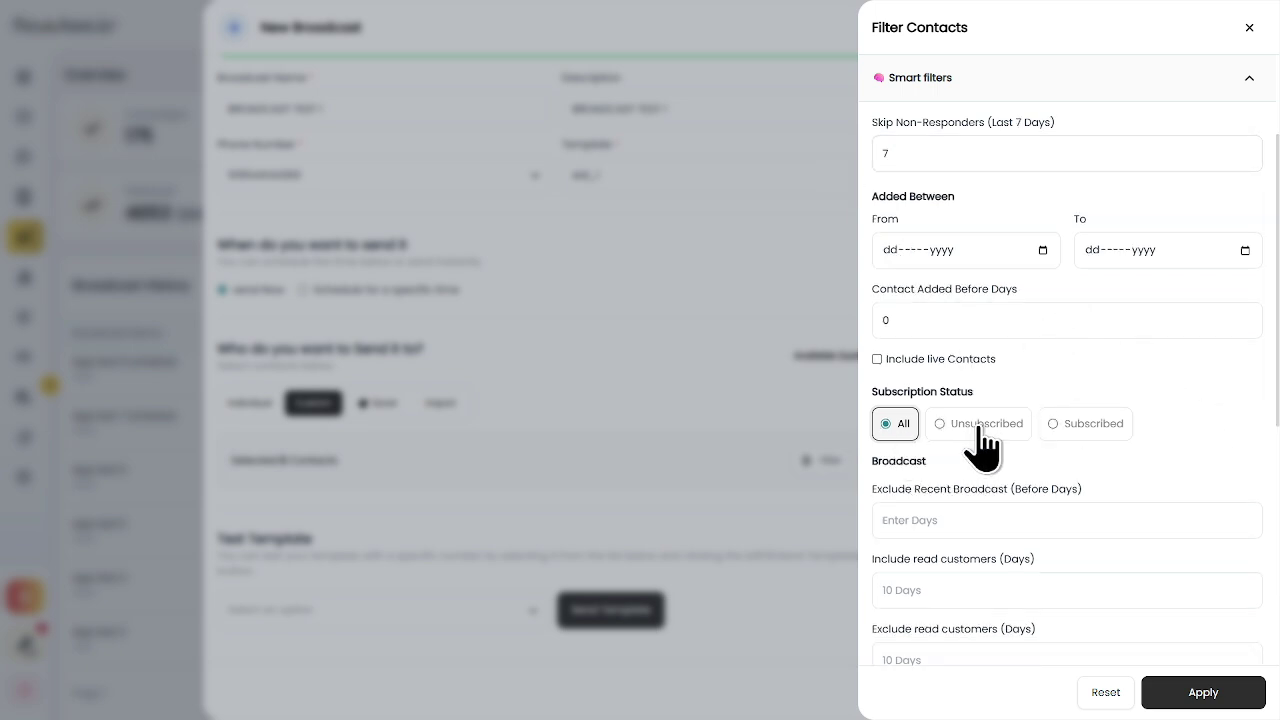
Include the FLOWBEE TEST group in the Groups & Tags filter and apply the contact filter.
{"action": "scroll", "coordinate": [1147, 497], "scroll_direction": "down", "scroll_amount": 5}
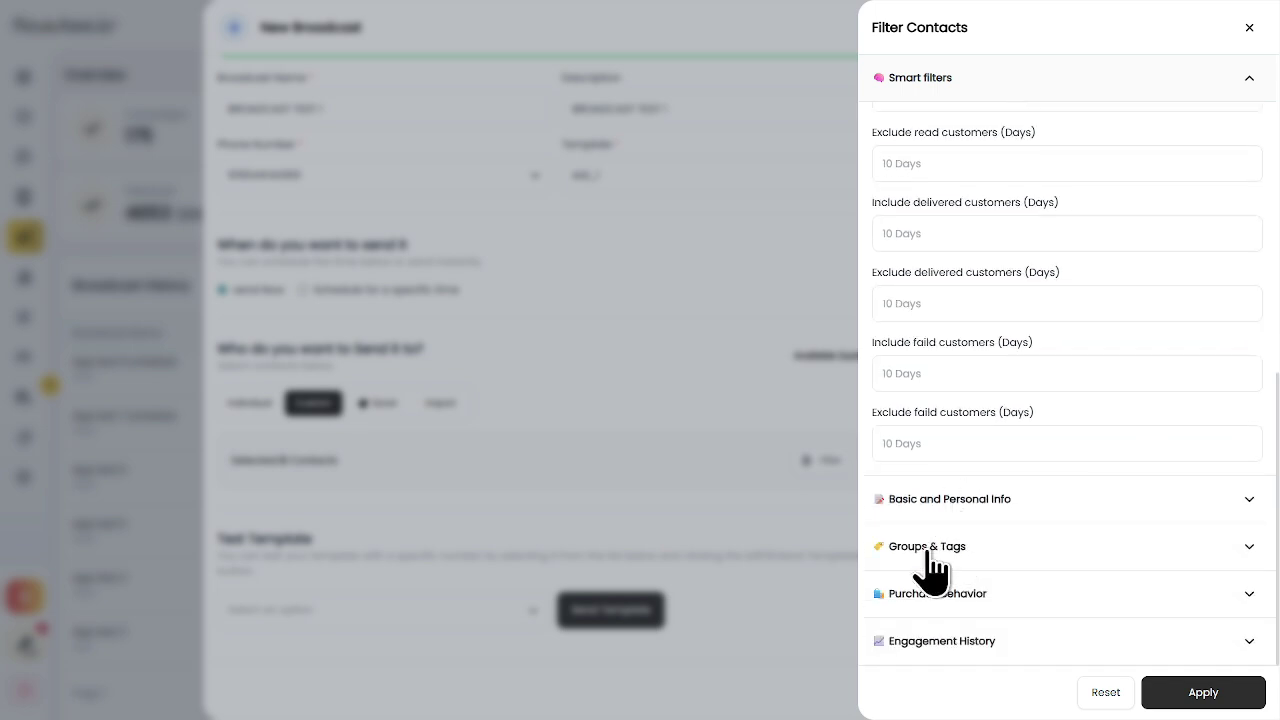
{"action": "left_click", "coordinate": [1087, 543]}
{"action": "scroll", "coordinate": [1117, 445], "scroll_direction": "down", "scroll_amount": 2}
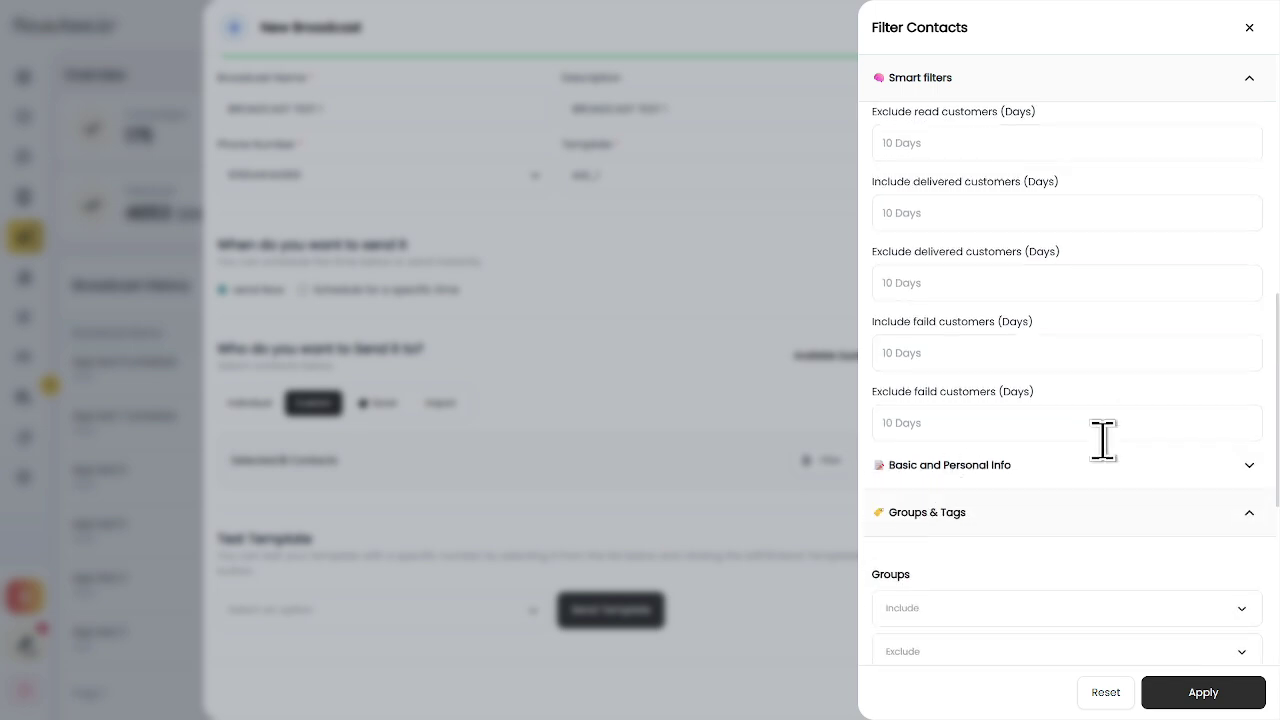
{"action": "scroll", "coordinate": [1063, 569], "scroll_direction": "down", "scroll_amount": 2}
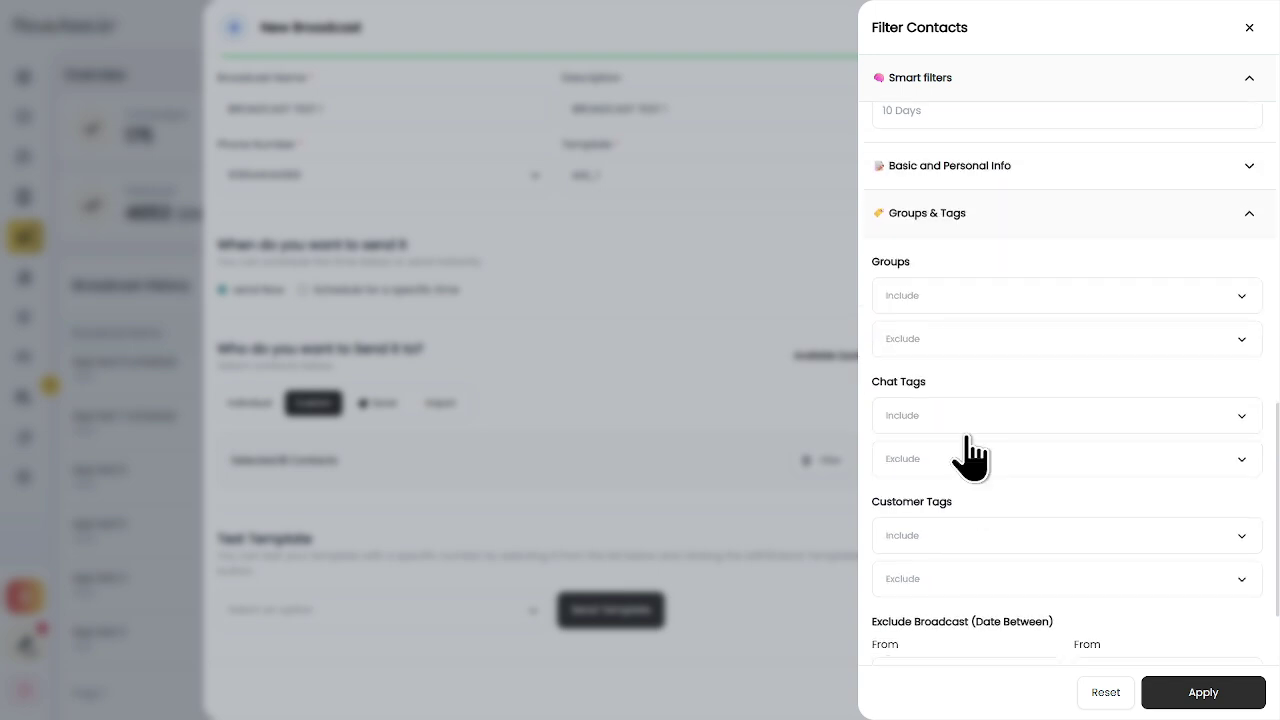
{"action": "left_click", "coordinate": [931, 297]}
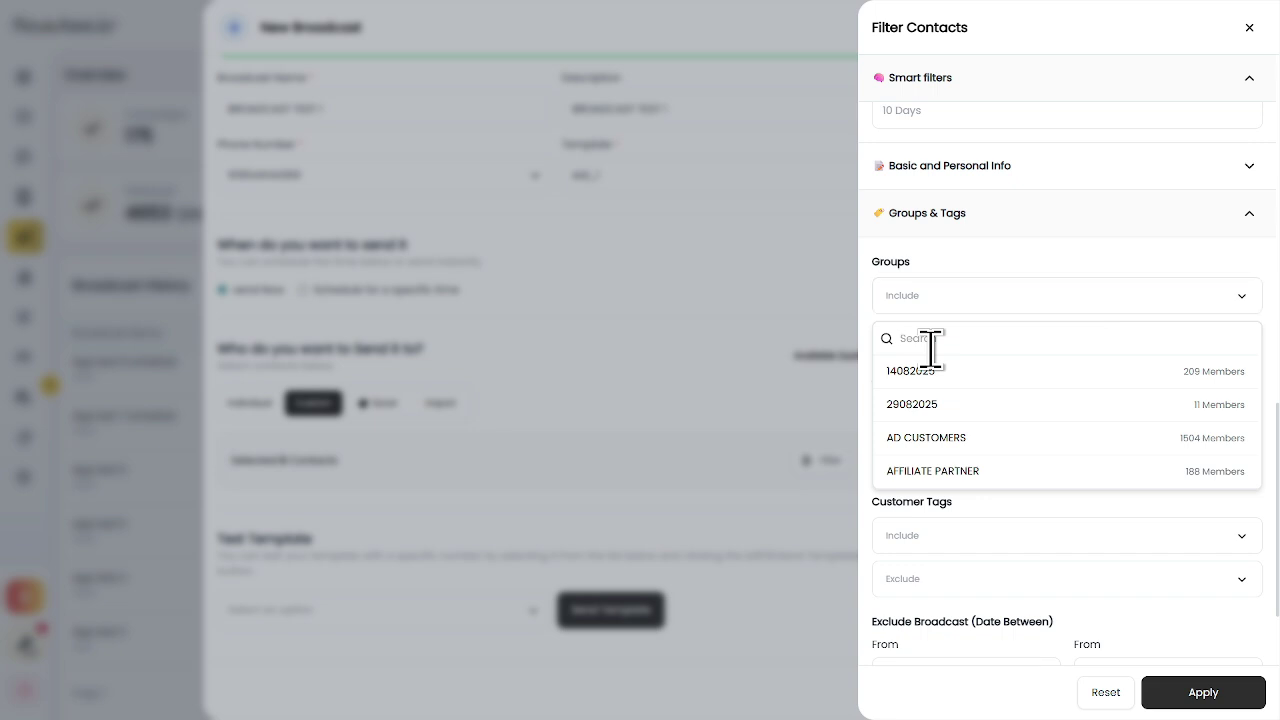
{"action": "type", "text": "FLOW"}
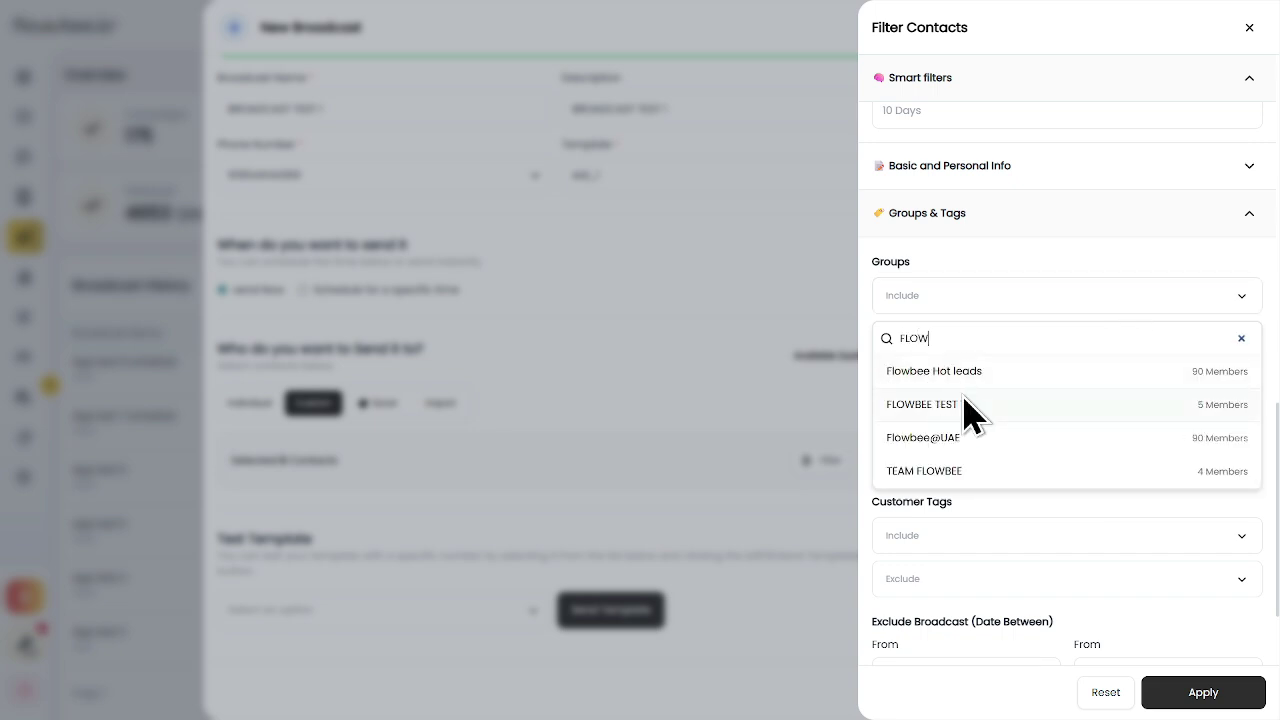
{"action": "left_click", "coordinate": [966, 410]}
{"action": "scroll", "coordinate": [1154, 574], "scroll_direction": "down", "scroll_amount": 2}
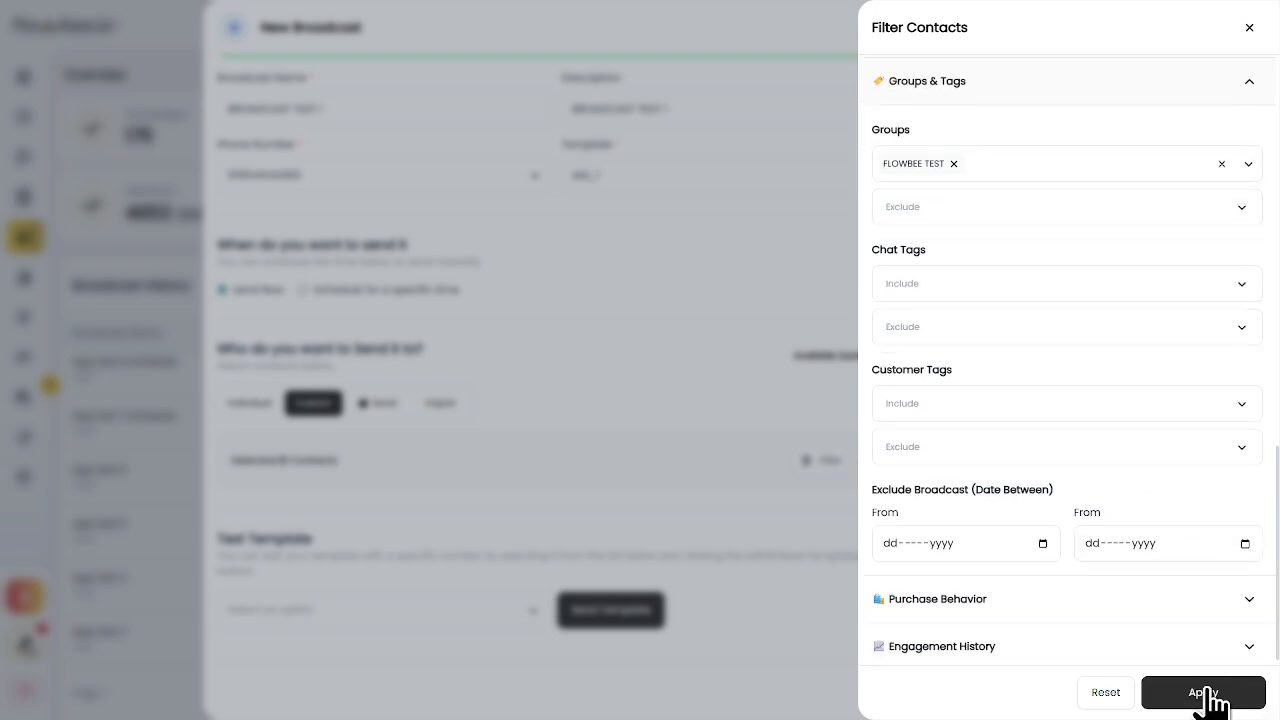
{"action": "left_click", "coordinate": [1209, 693]}
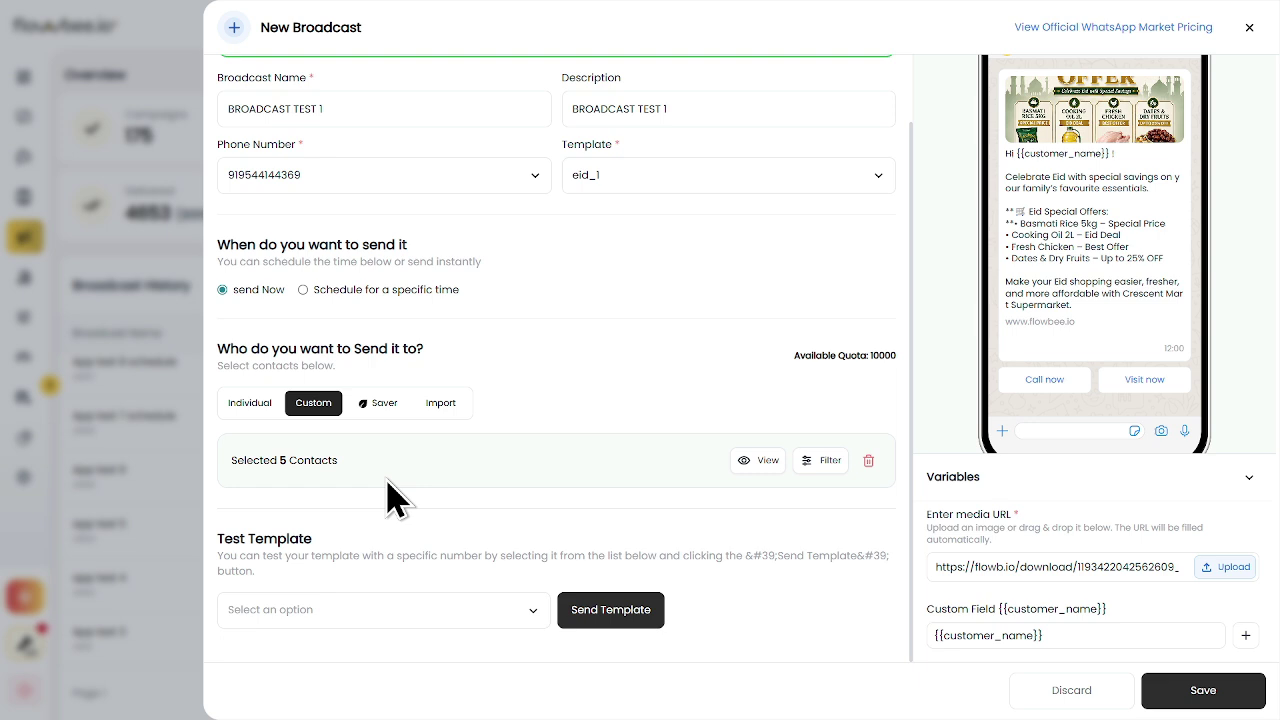
{"action": "left_click", "coordinate": [480, 620]}
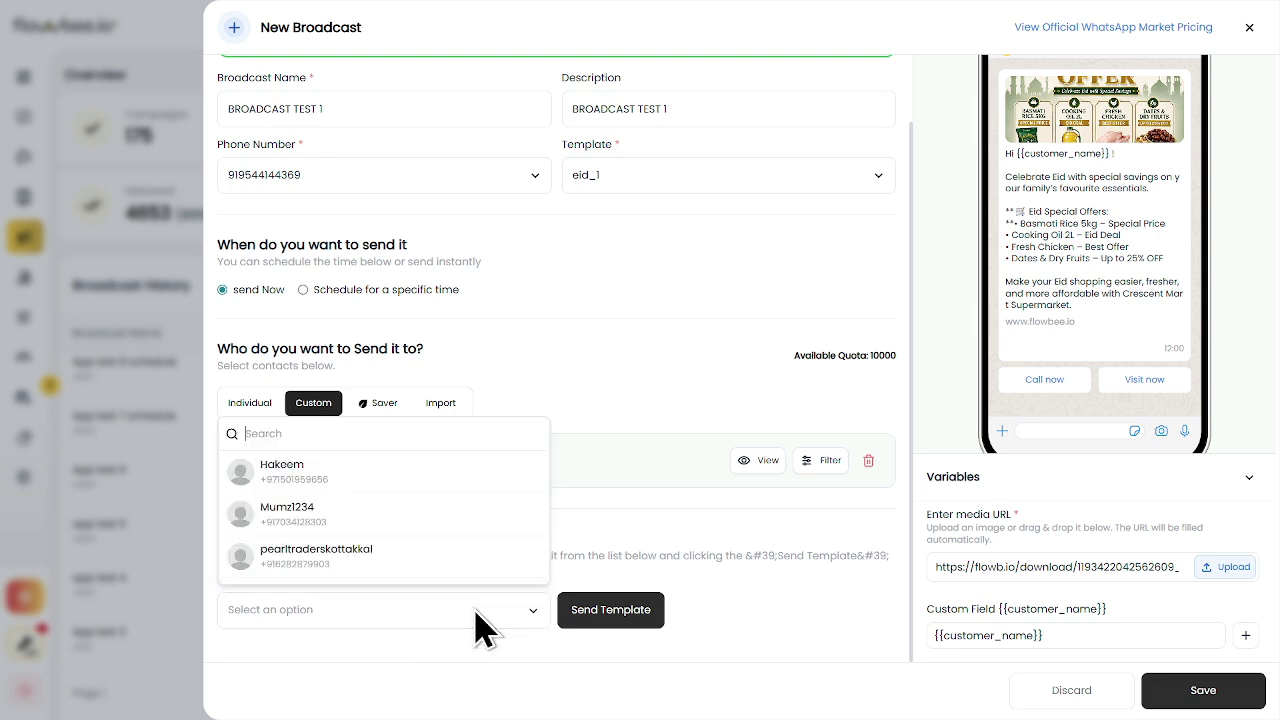
{"action": "left_click", "coordinate": [757, 630]}
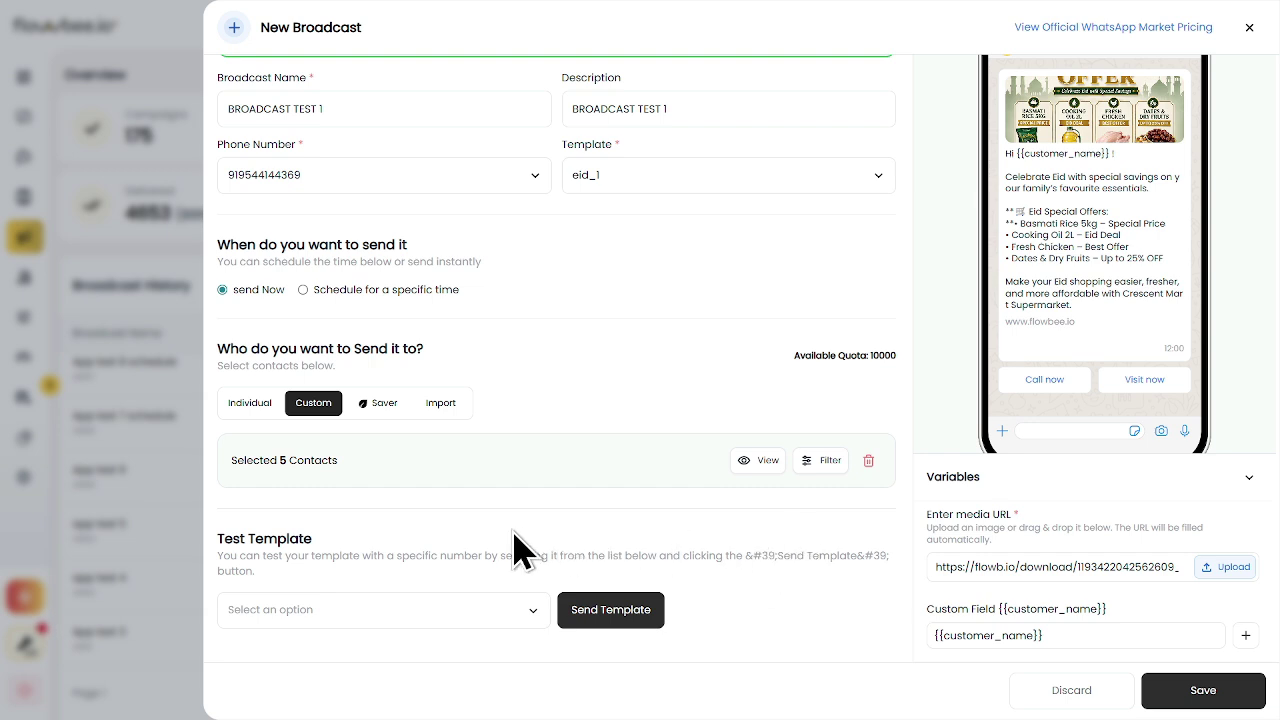
{"action": "left_click", "coordinate": [444, 617]}
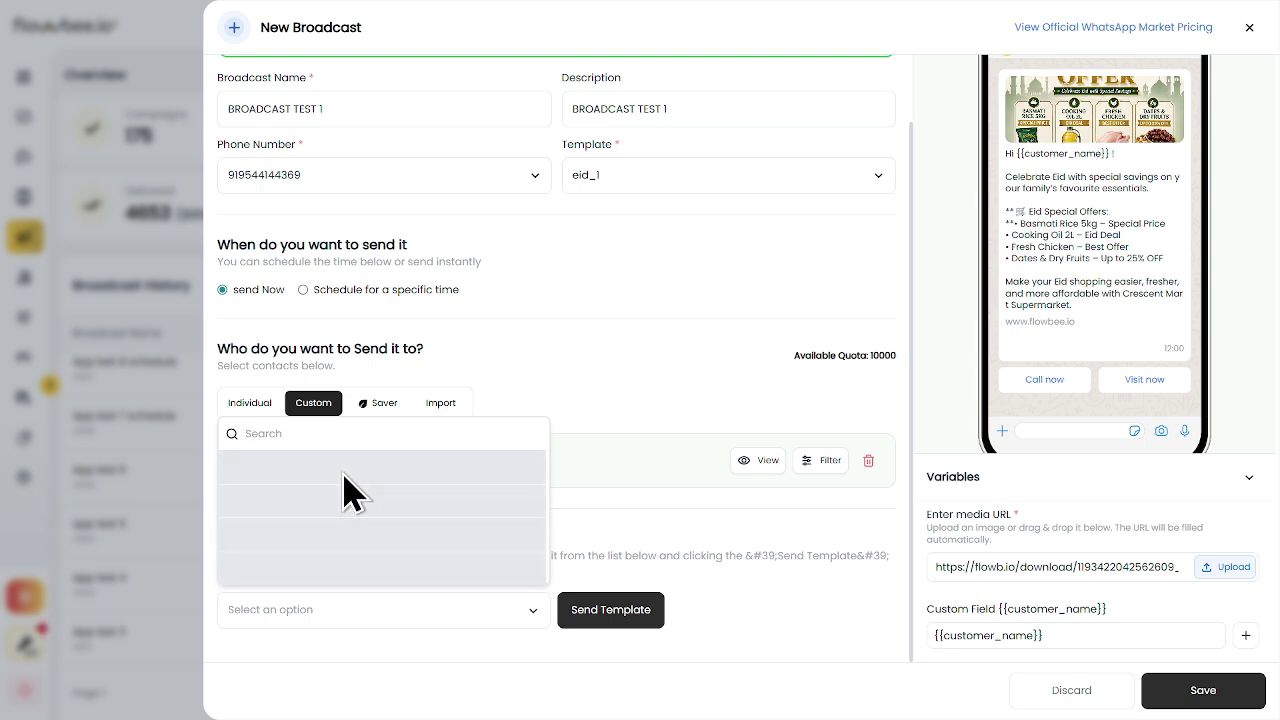
{"action": "left_click", "coordinate": [629, 529]}
Select the first listed contact as the test recipient and send the template to that contact.
{"action": "left_click", "coordinate": [491, 622]}
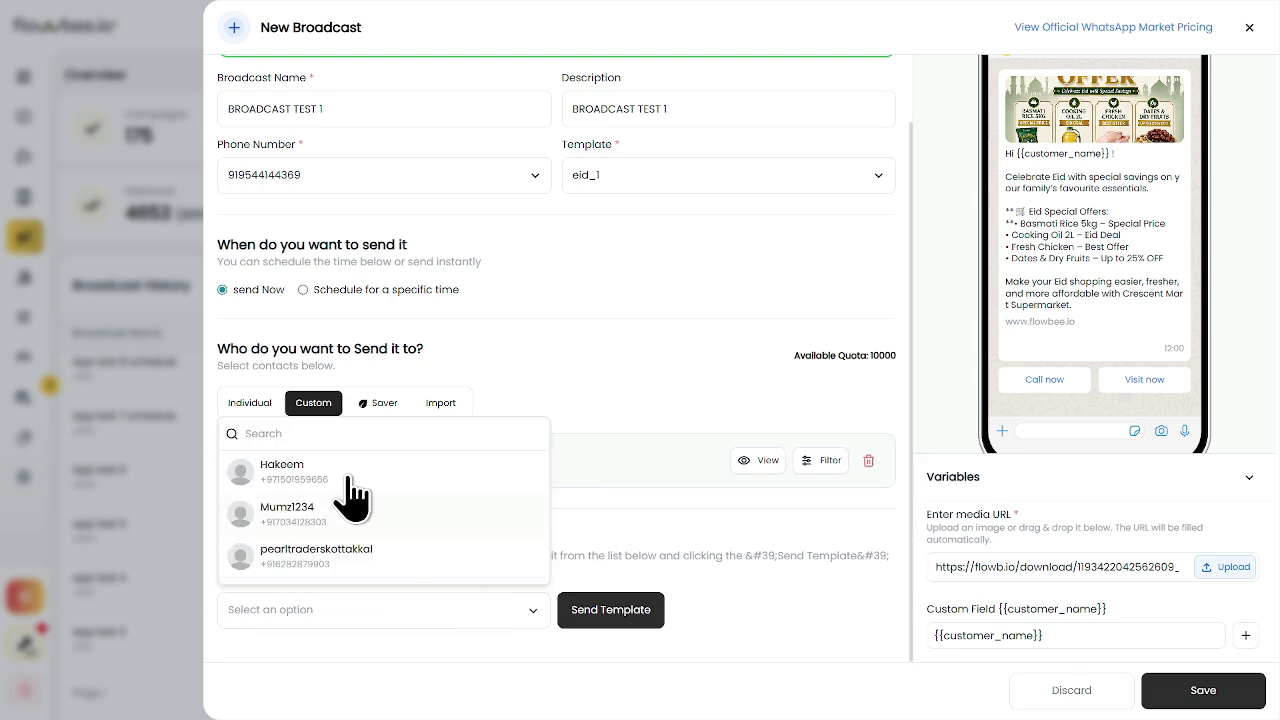
{"action": "left_click", "coordinate": [338, 470]}
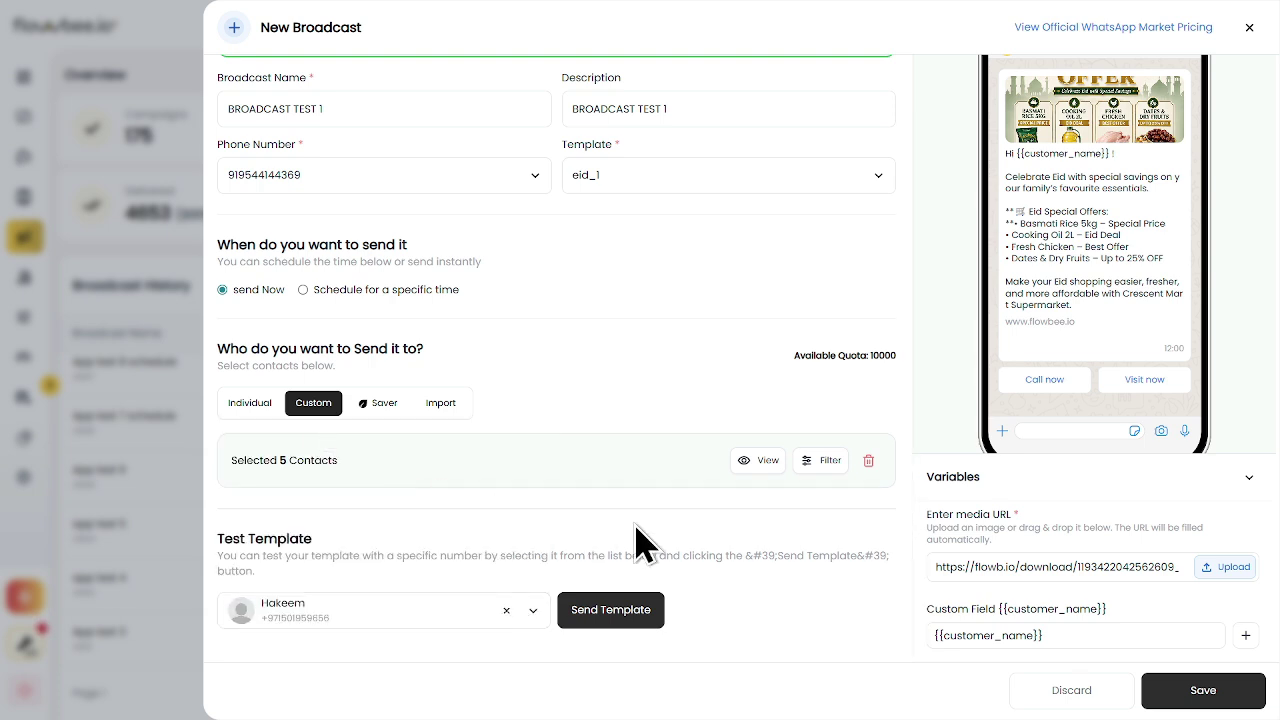
{"action": "left_click", "coordinate": [603, 612]}
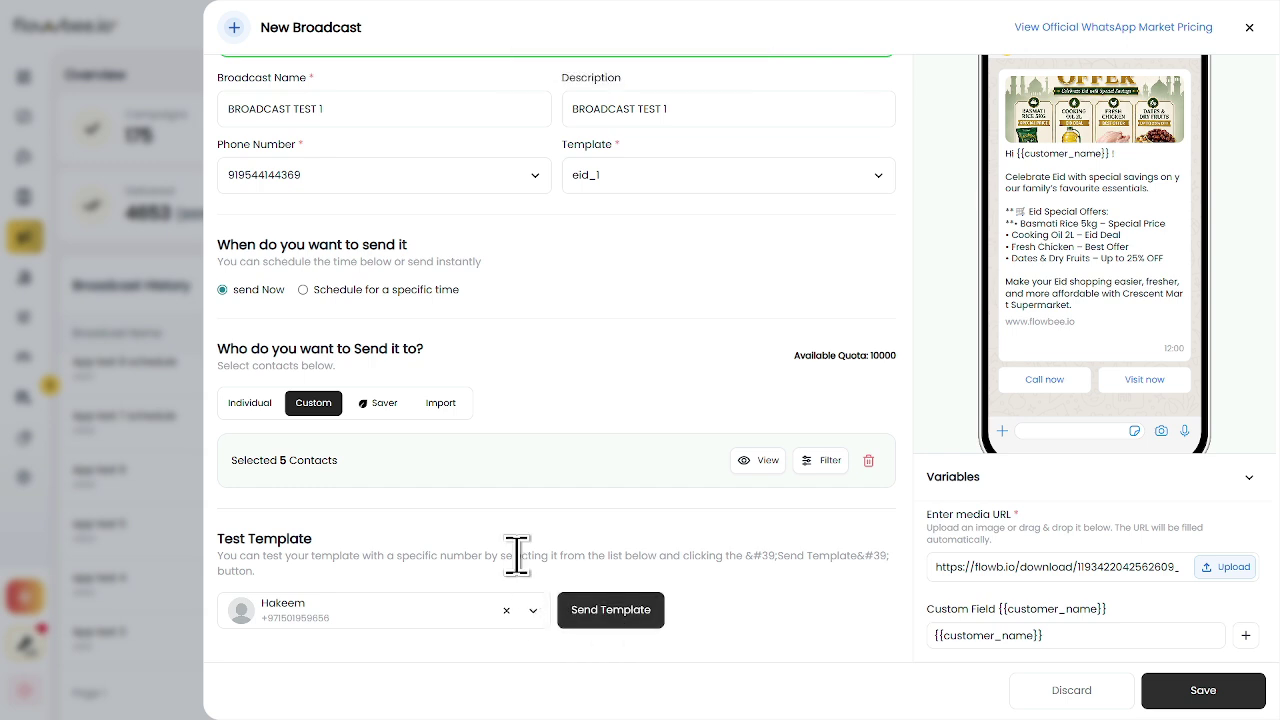
Save the new broadcast, confirm saving, and return to the top of the broadcast history.
{"action": "left_click", "coordinate": [1216, 702]}
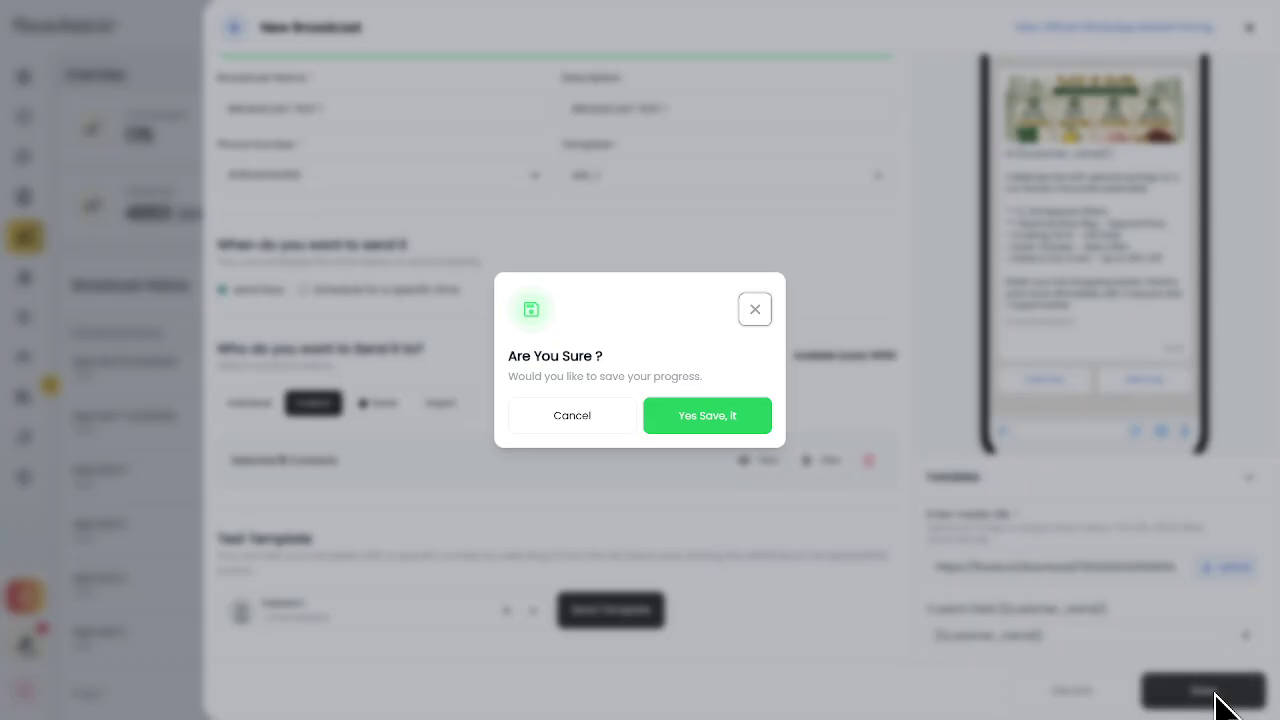
{"action": "left_click", "coordinate": [743, 437]}
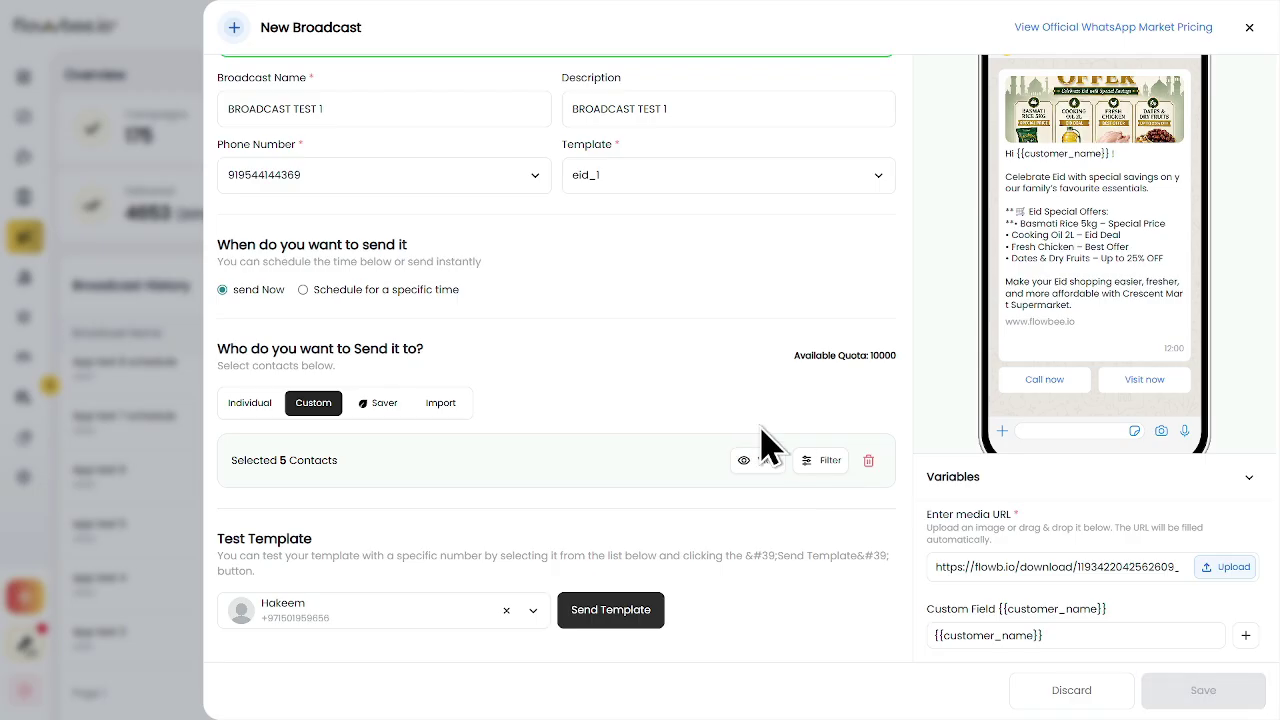
{"action": "scroll", "coordinate": [750, 405], "scroll_direction": "up", "scroll_amount": 5}
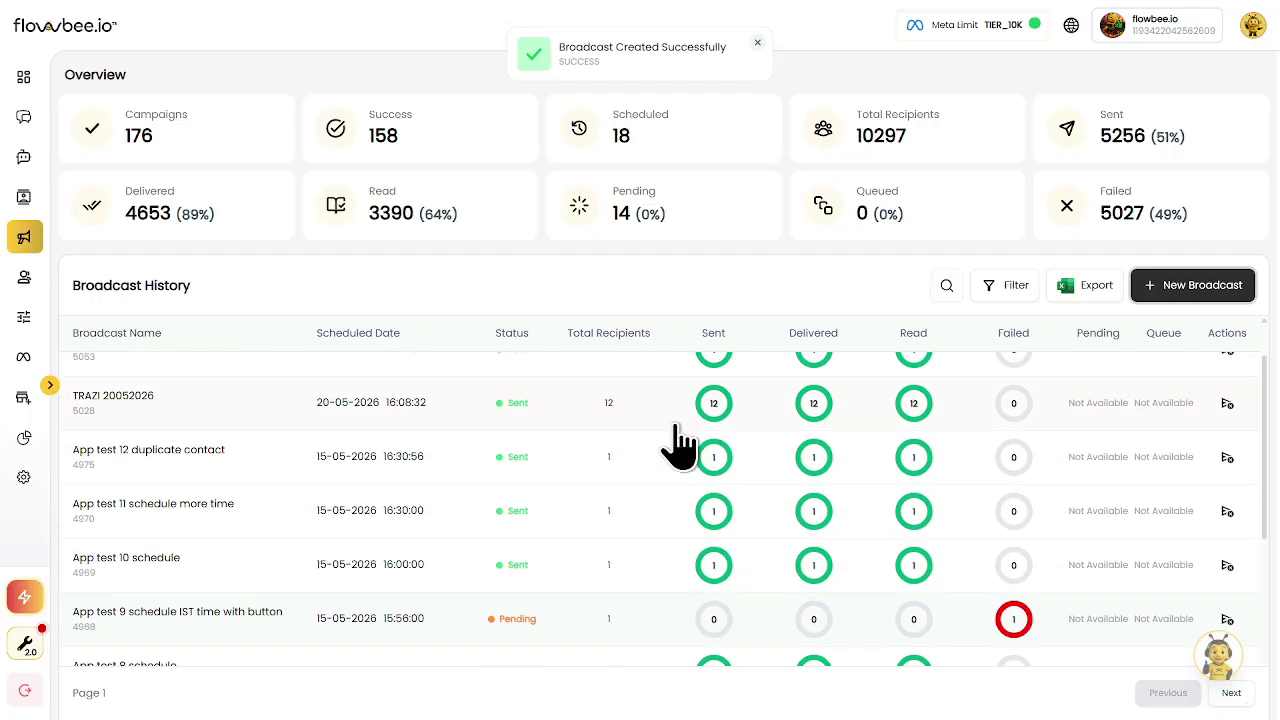